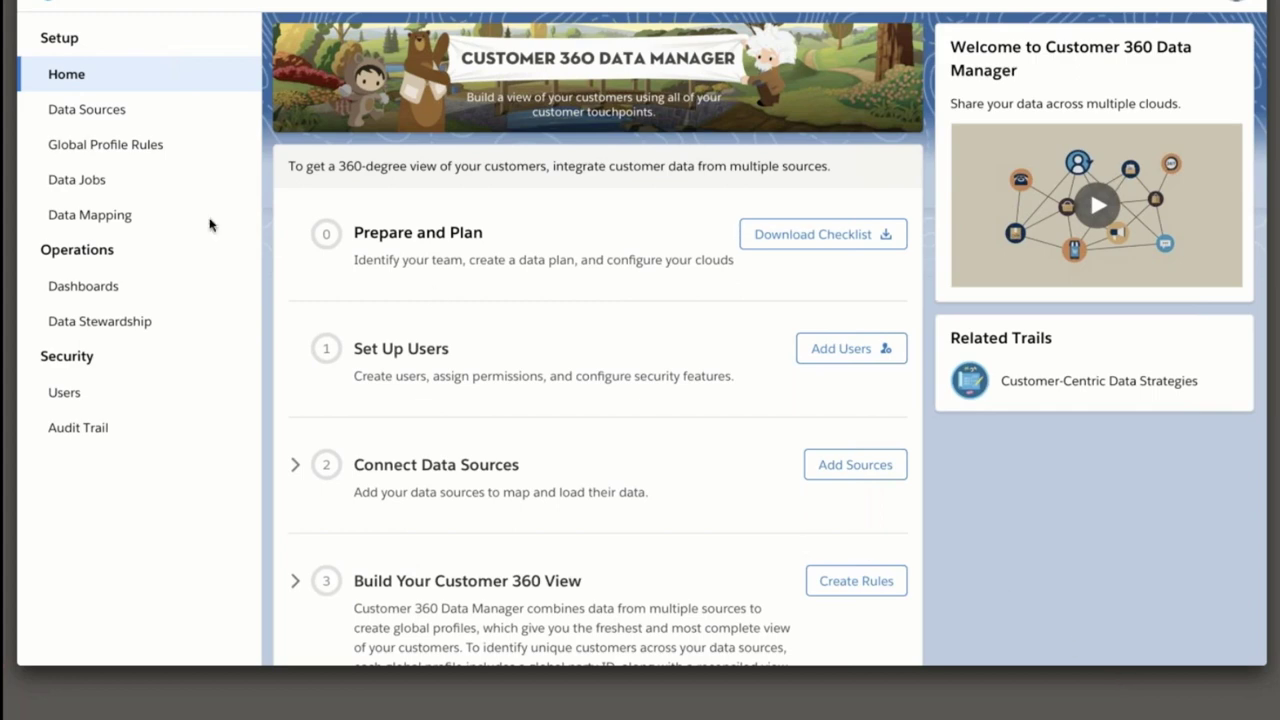
# Connect the NTO Commerce instance as a Commerce data source, making three listed sources.
pyautogui.click(99, 119)
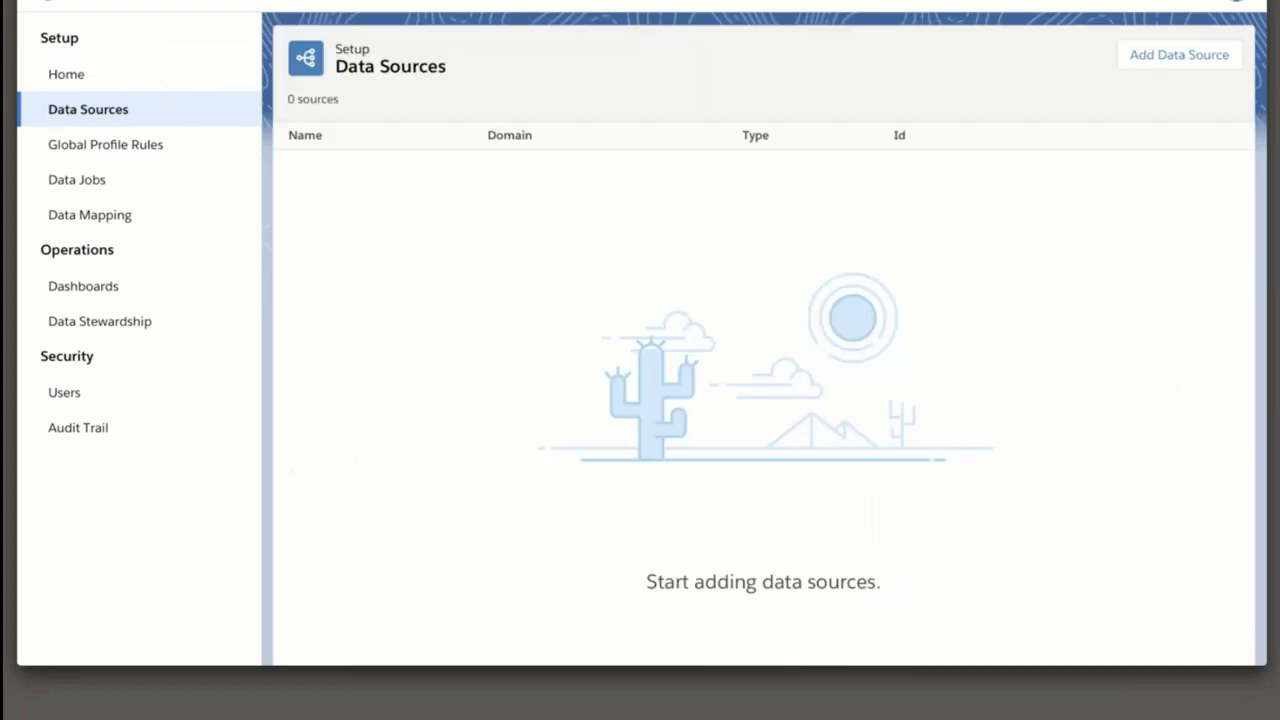
pyautogui.click(1178, 57)
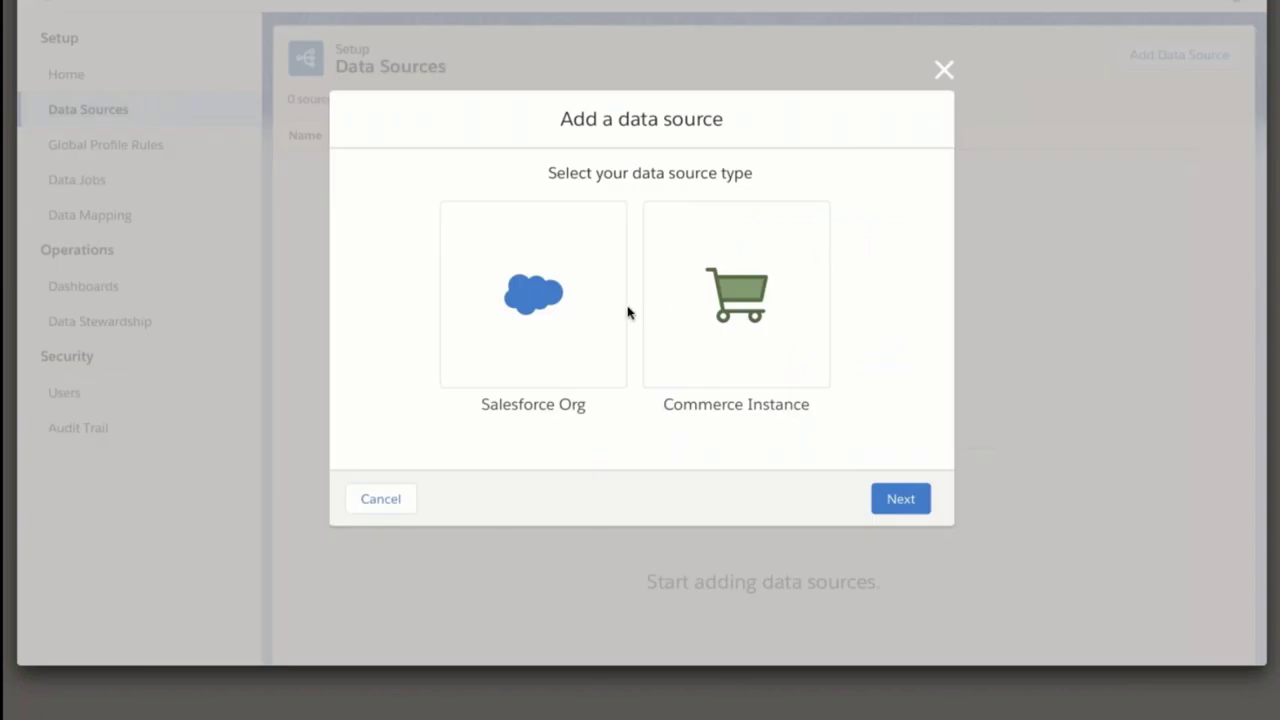
pyautogui.click(797, 367)
pyautogui.click(895, 498)
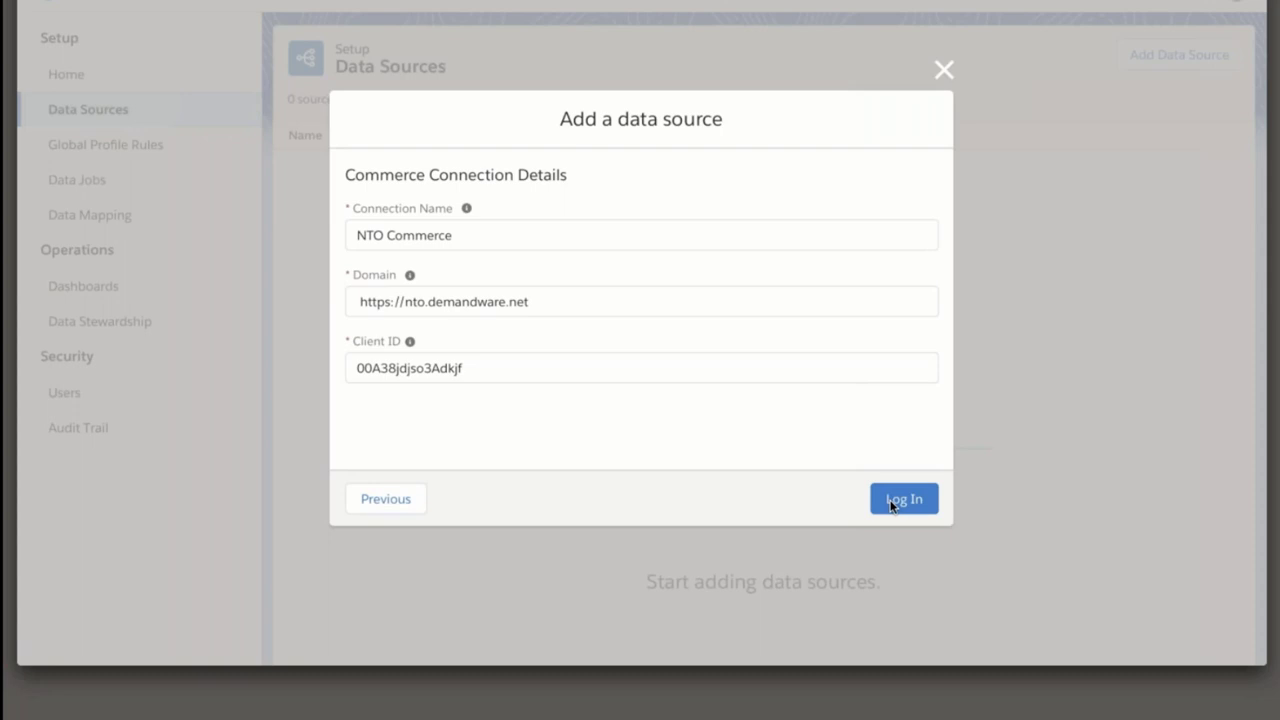
pyautogui.click(892, 505)
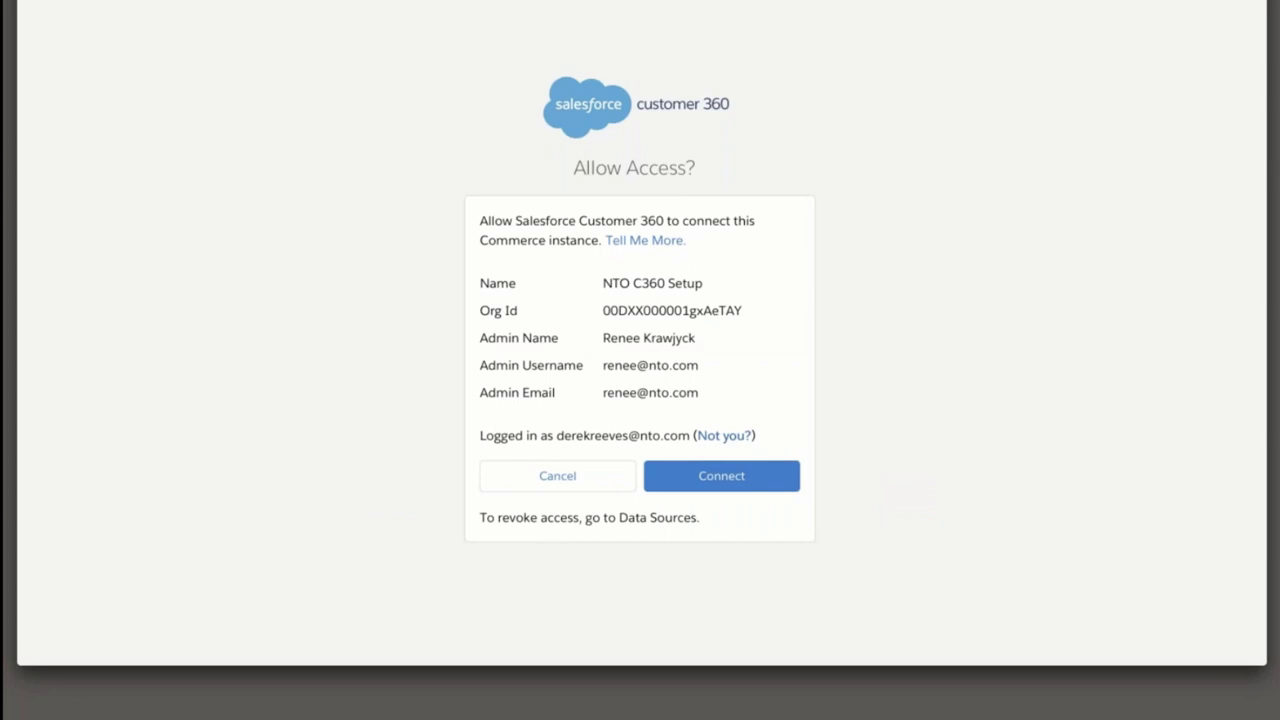
pyautogui.click(737, 486)
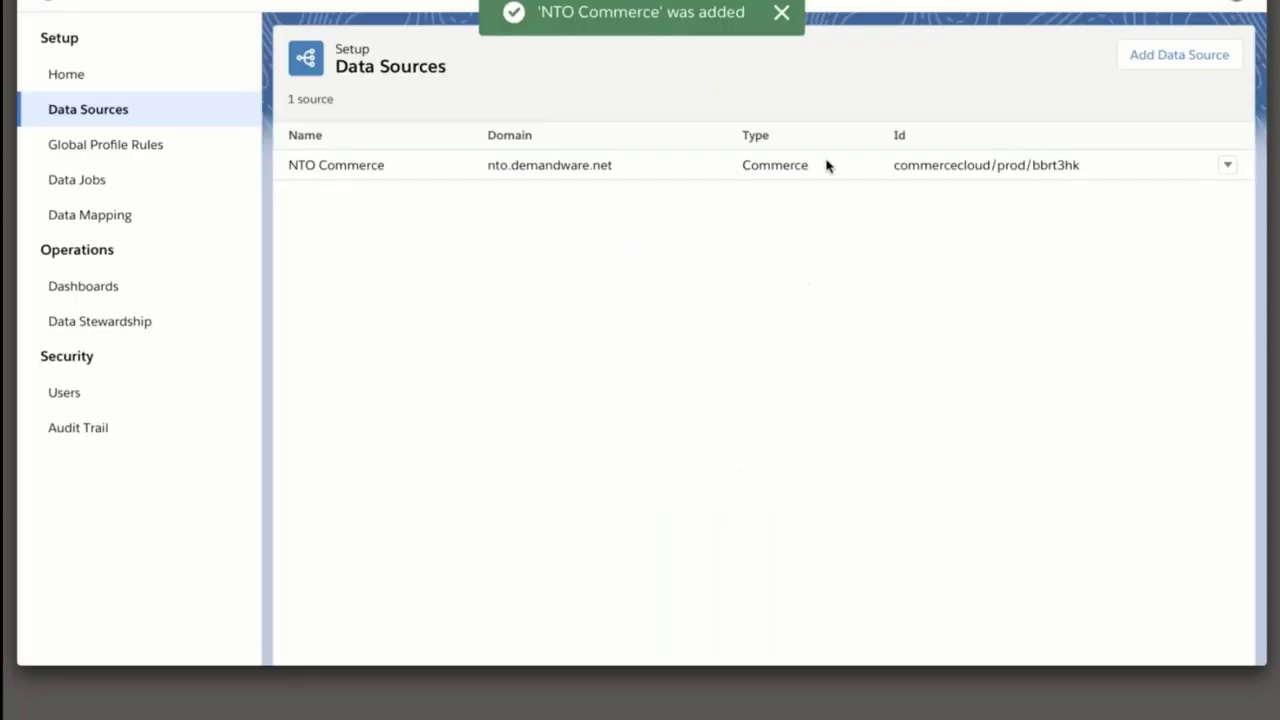
pyautogui.click(781, 14)
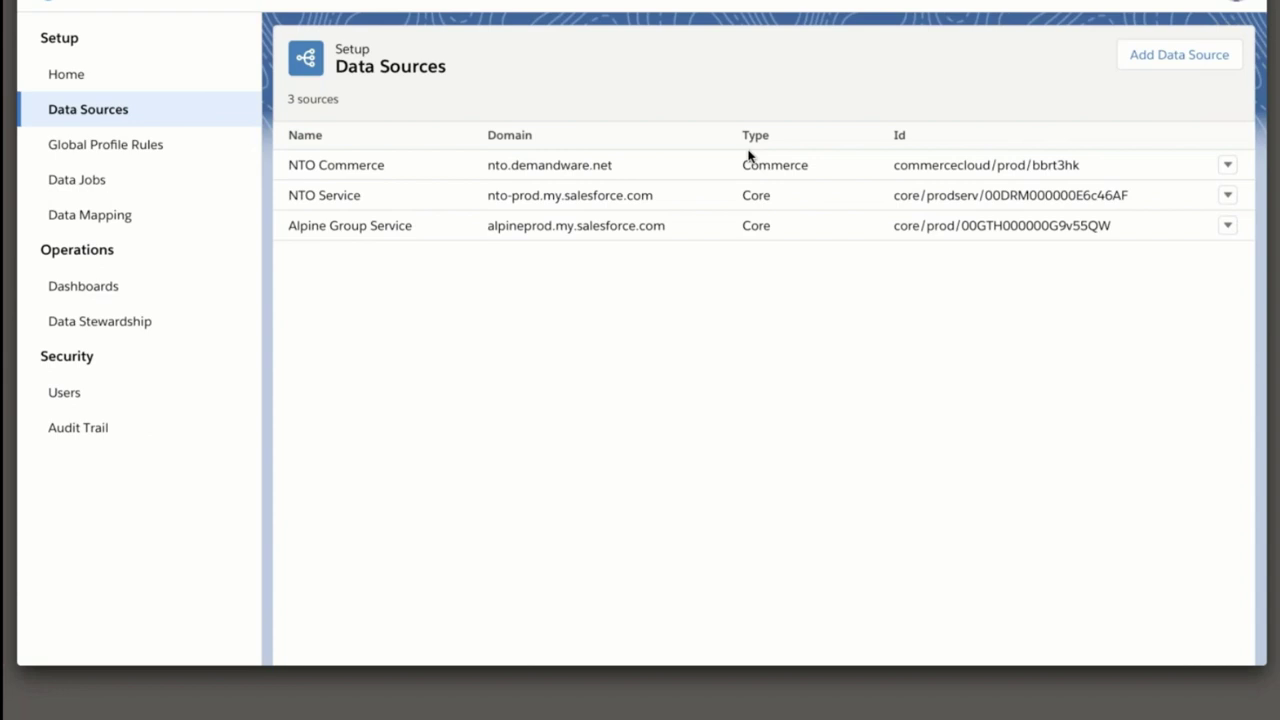
pyautogui.click(118, 218)
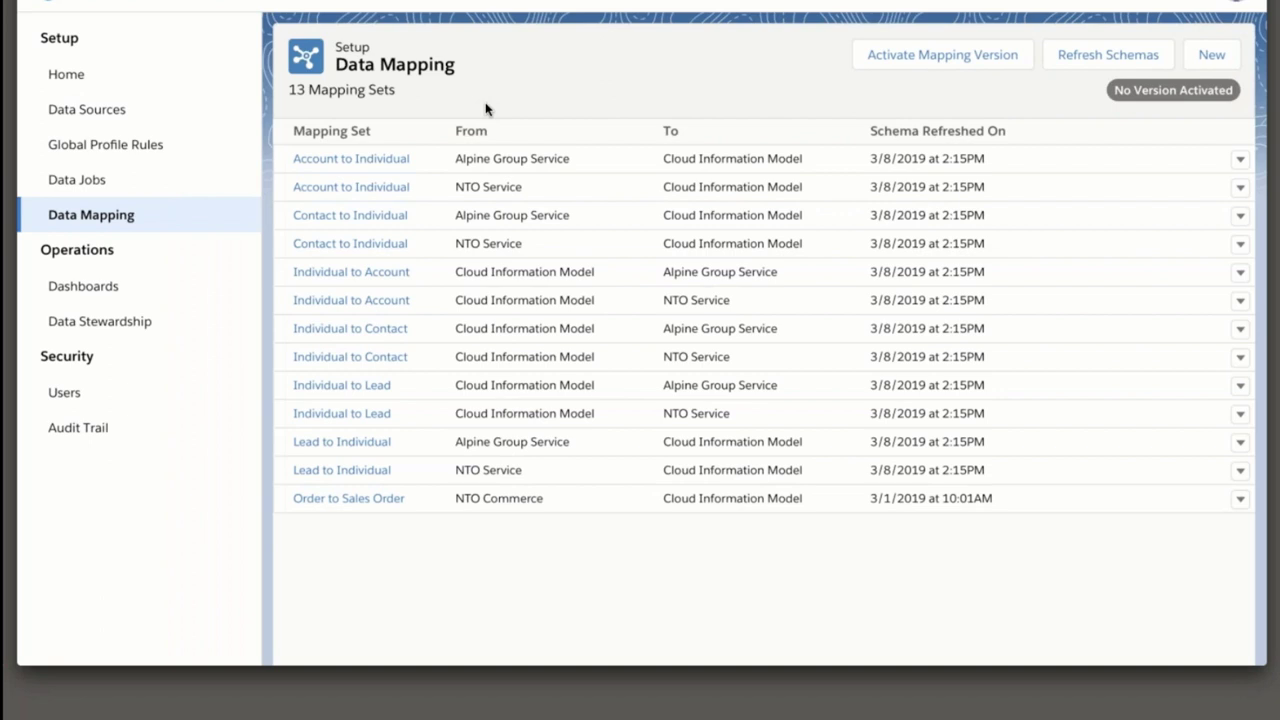
# Open the Alpine Group Service Account to Individual mapping set with its 36 mappings.
pyautogui.click(361, 159)
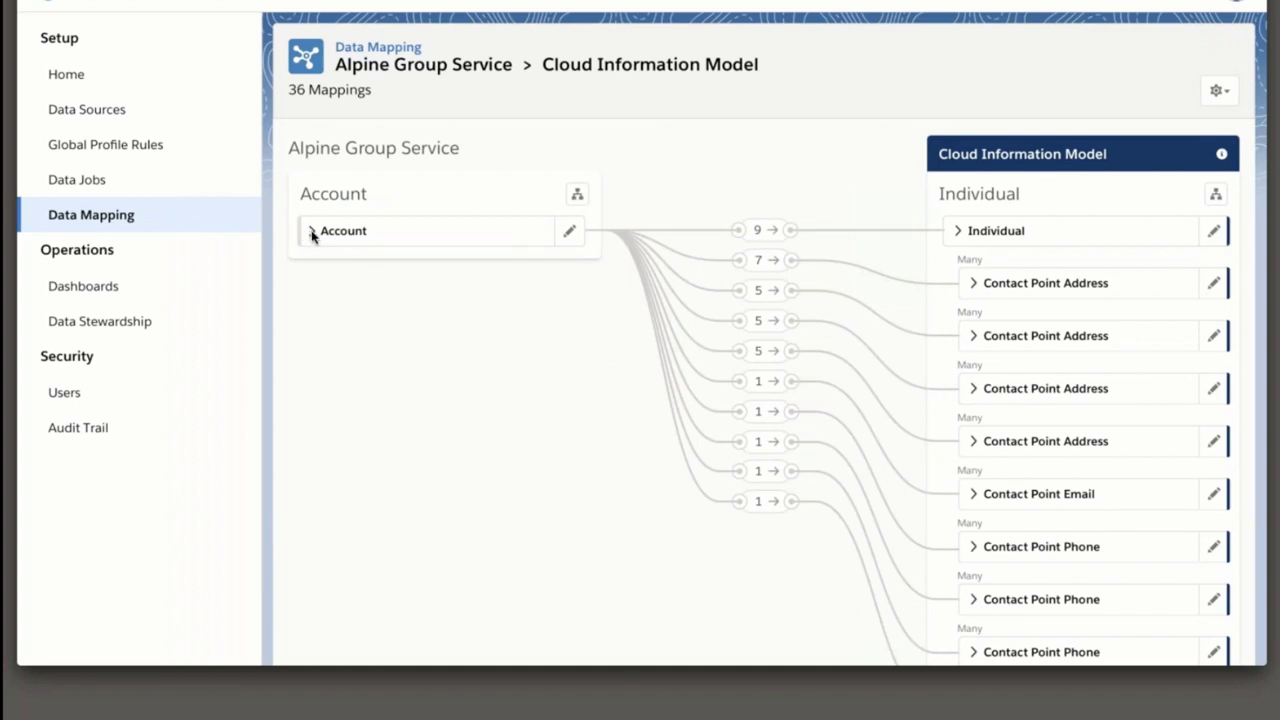
# Expand the Account object in the mapping view to see its fields.
pyautogui.click(312, 232)
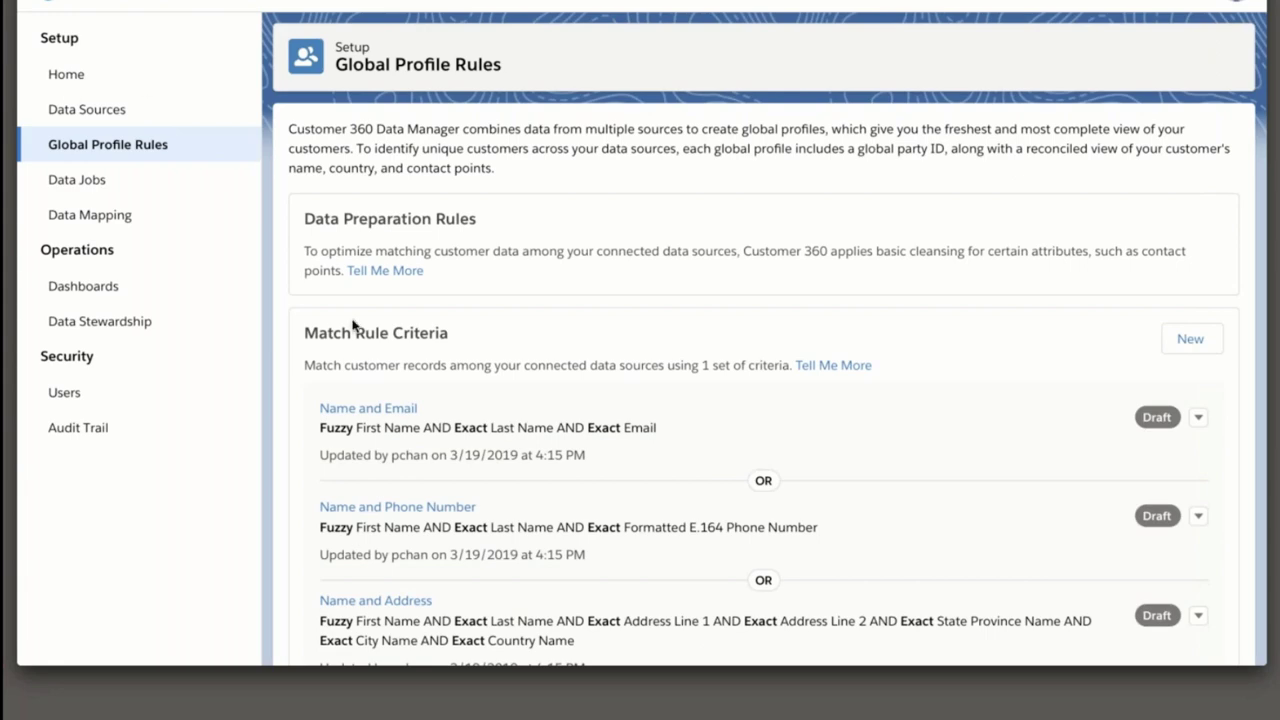
# Save the Name and Email match rule as Active and view the Data Jobs list.
pyautogui.click(367, 408)
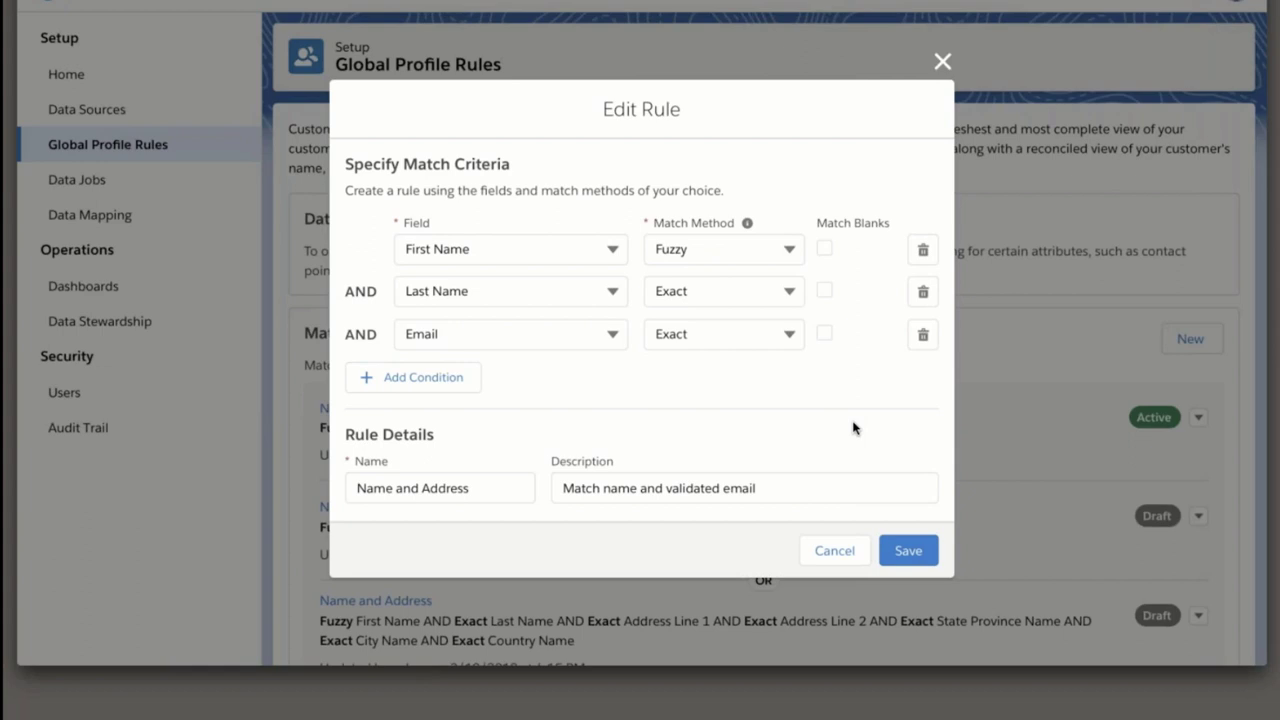
pyautogui.click(903, 550)
pyautogui.click(80, 180)
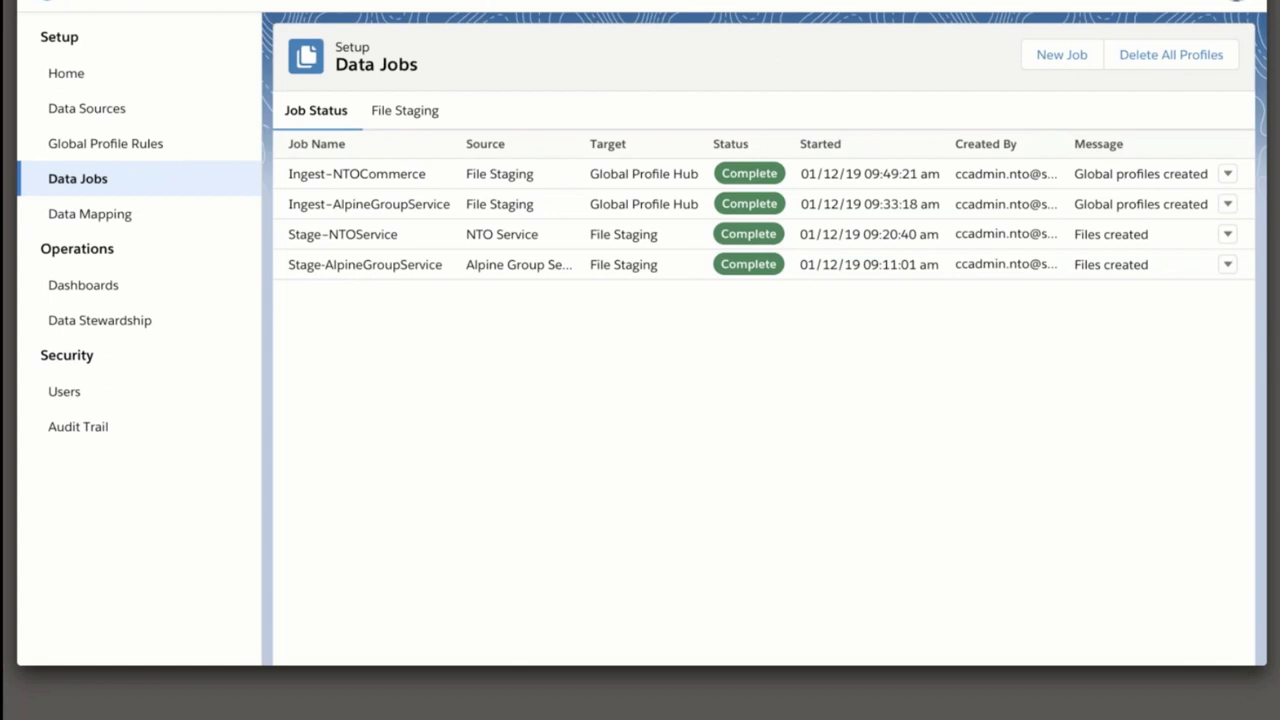
# Start B2C Commerce staging job Stage-NTOCommerceUSA for NTO Commerce USA Customer and Order records, 2016–2017.
pyautogui.click(1044, 57)
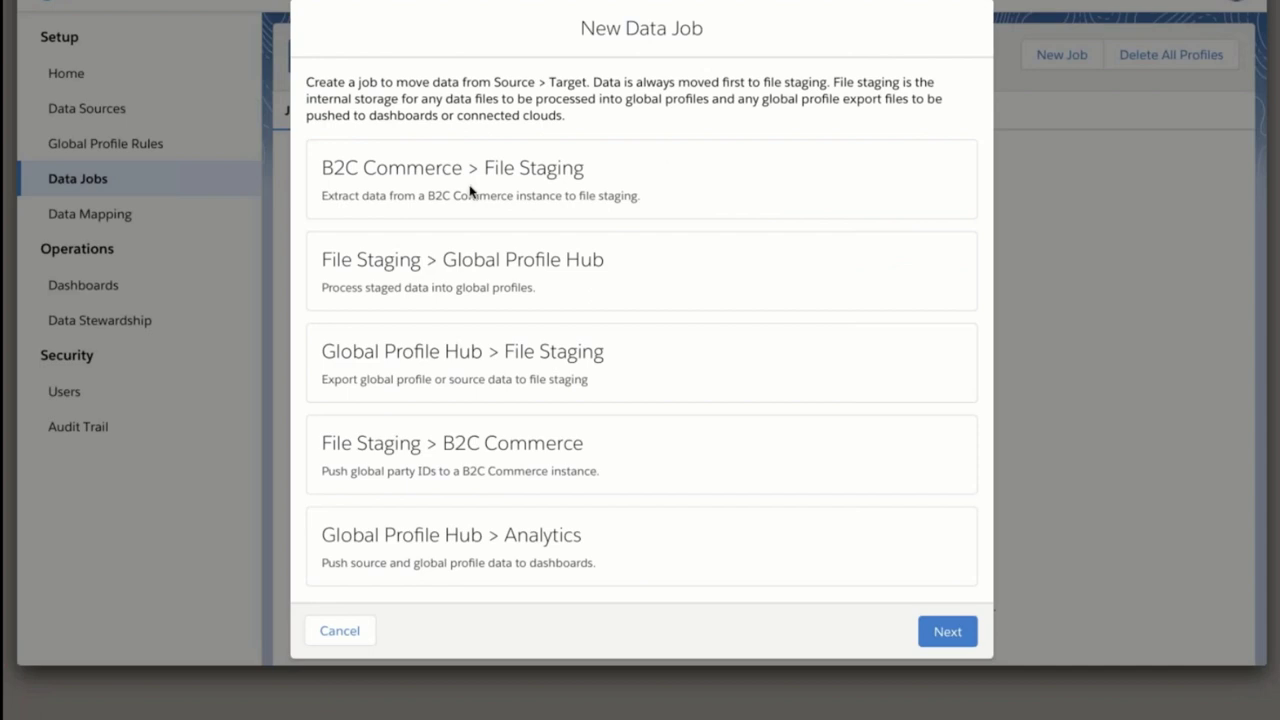
pyautogui.click(560, 192)
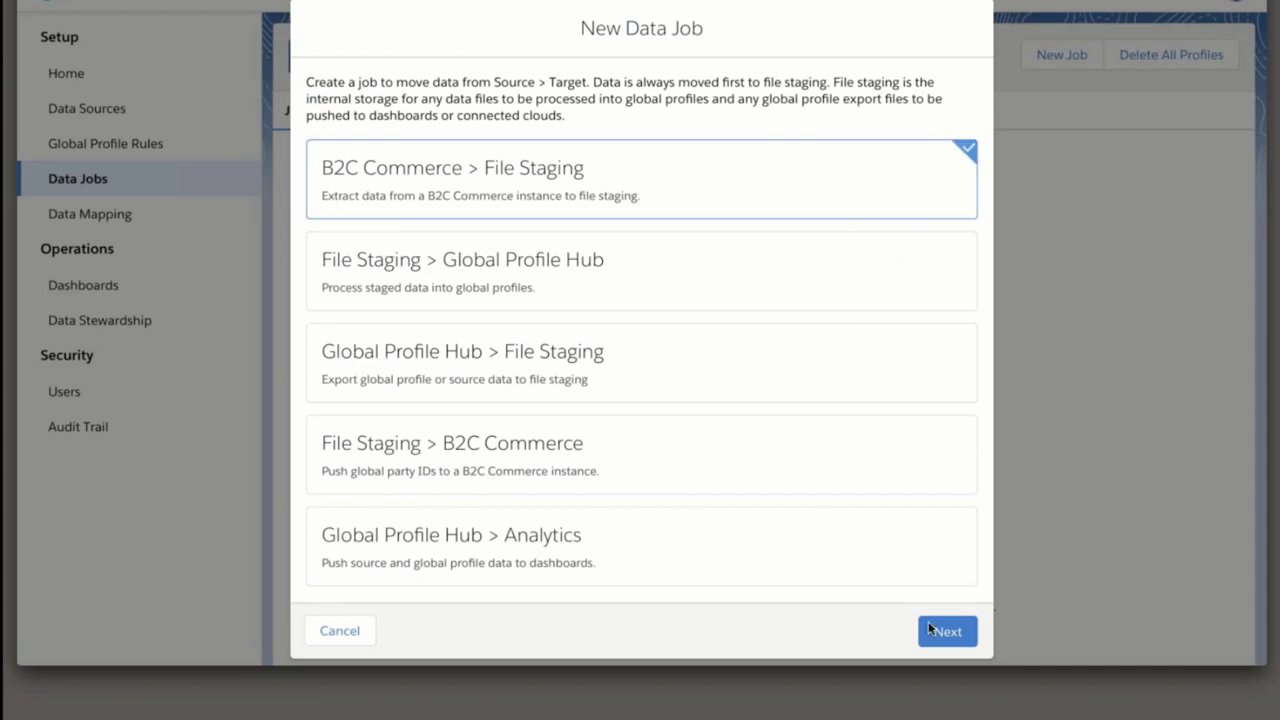
pyautogui.click(945, 630)
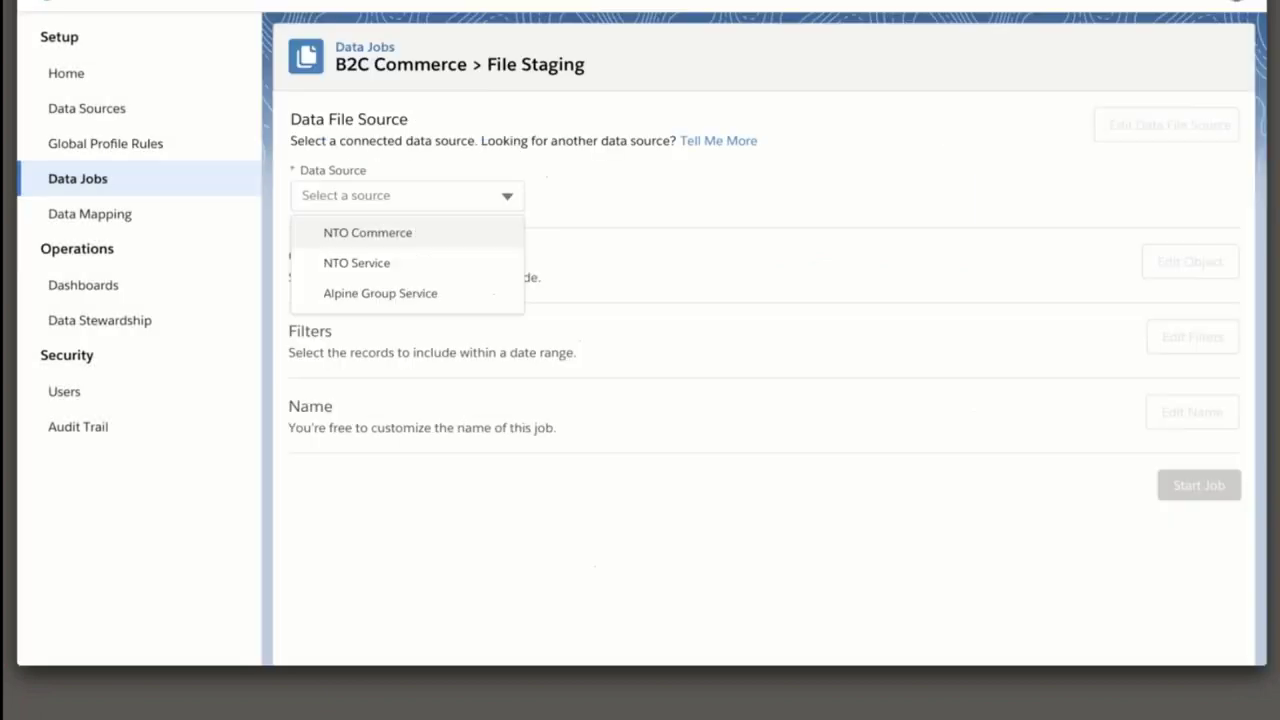
pyautogui.click(480, 233)
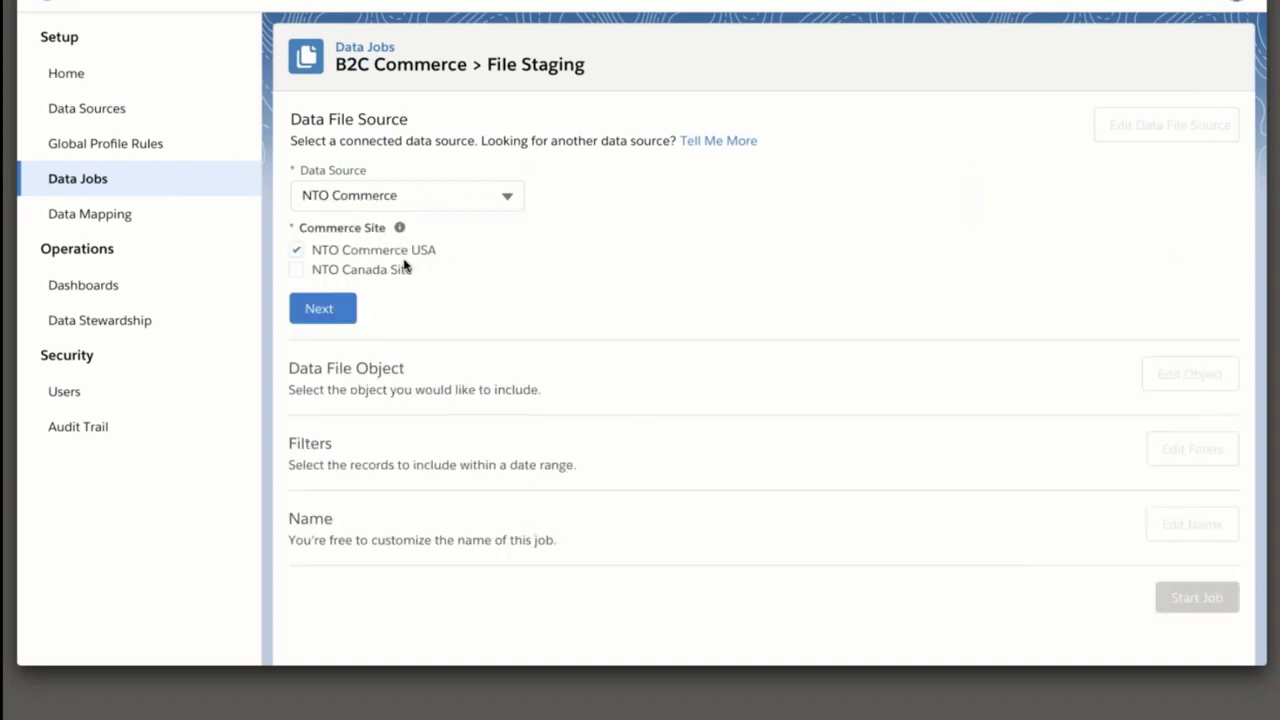
pyautogui.click(336, 305)
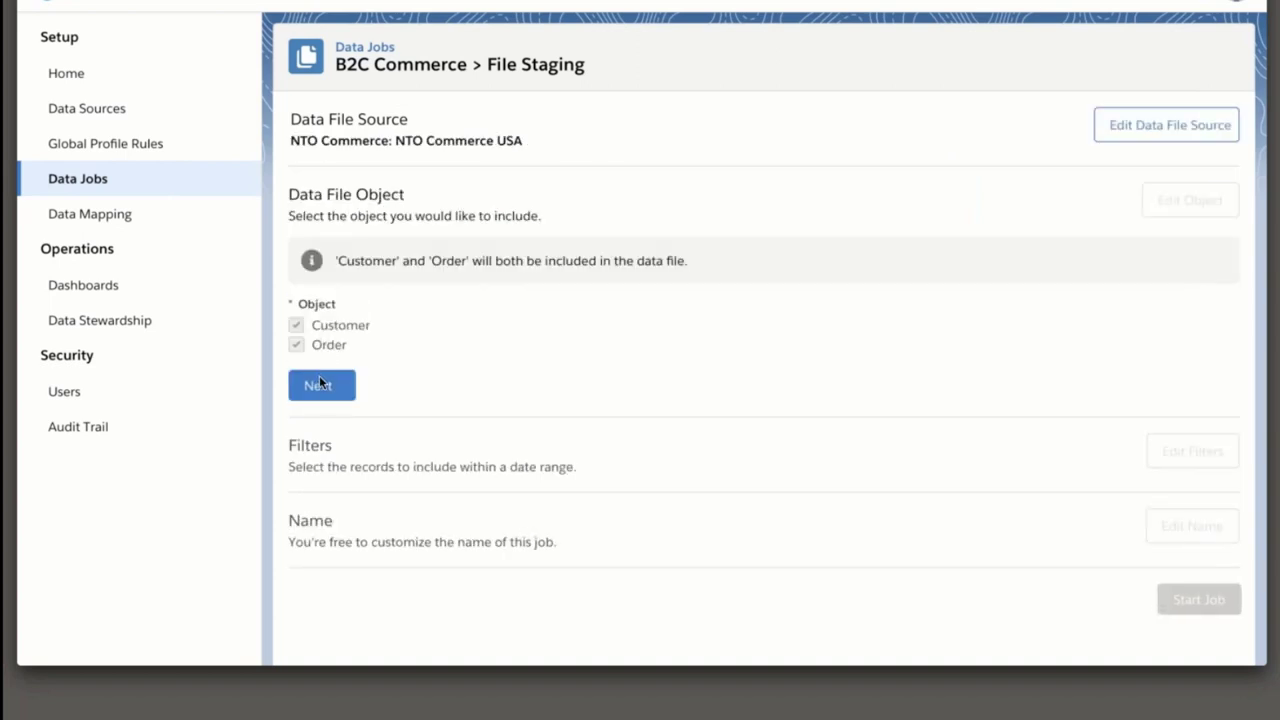
pyautogui.click(319, 384)
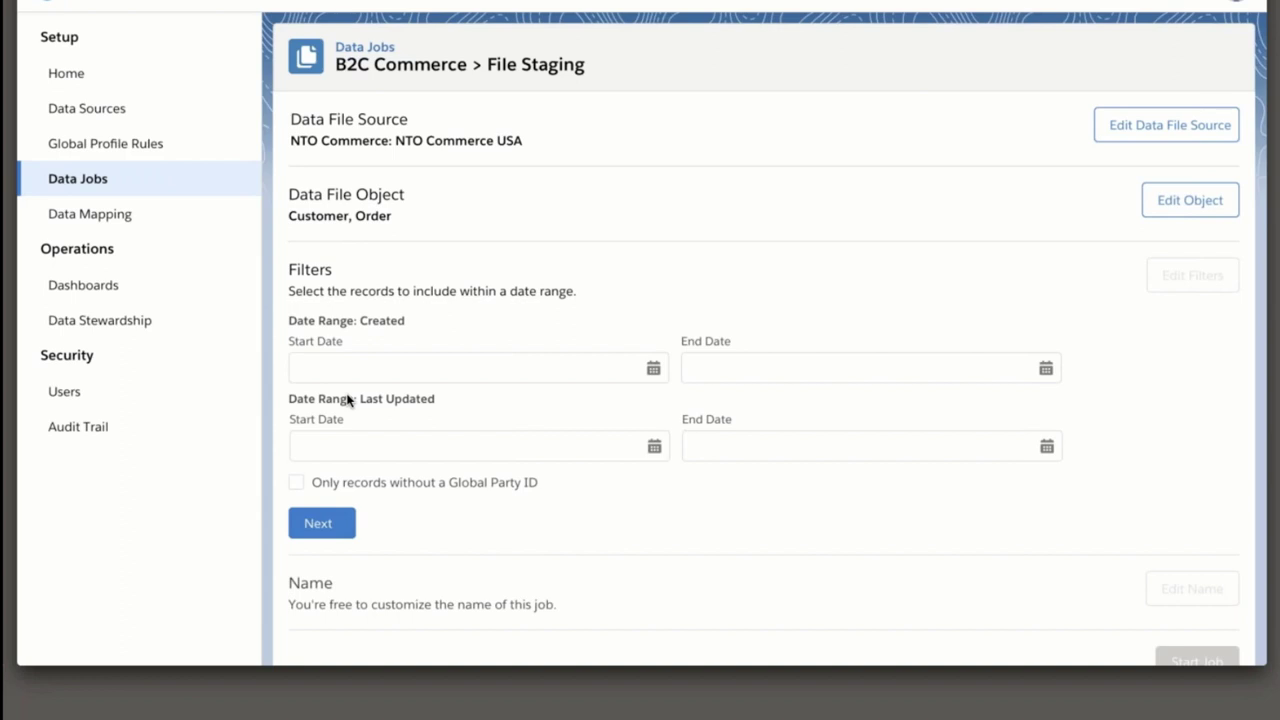
pyautogui.click(301, 516)
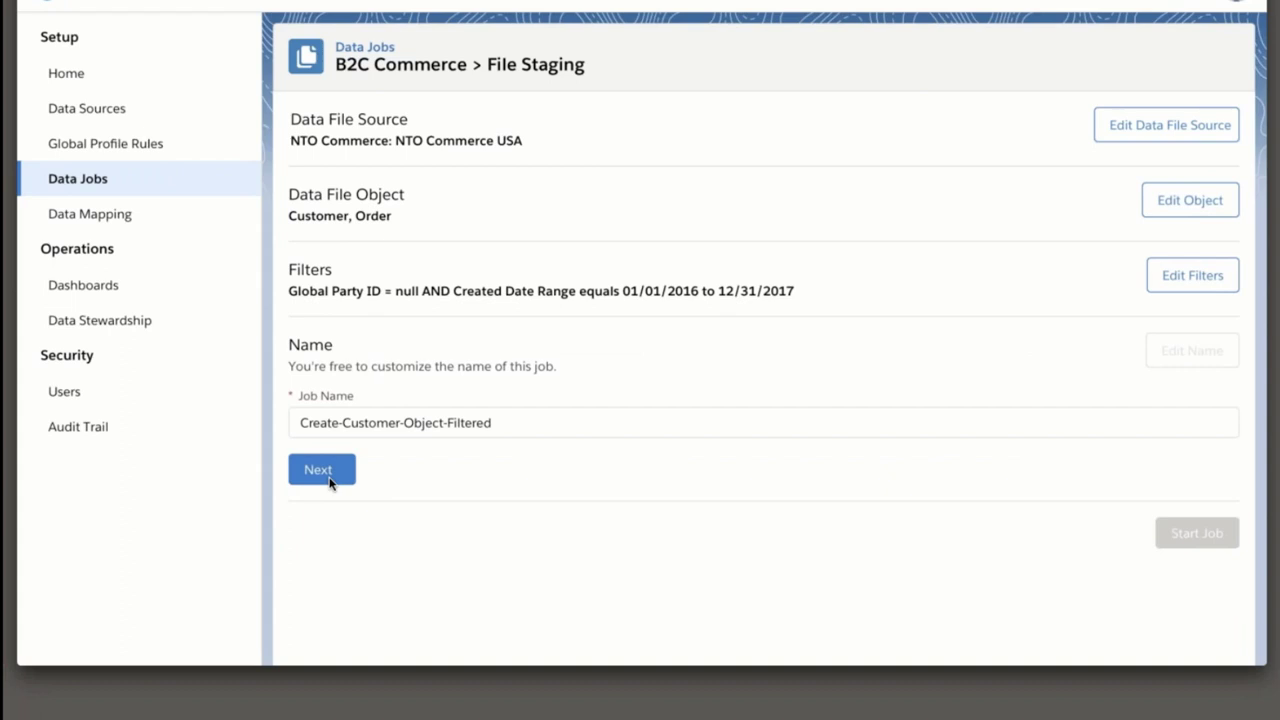
pyautogui.click(328, 478)
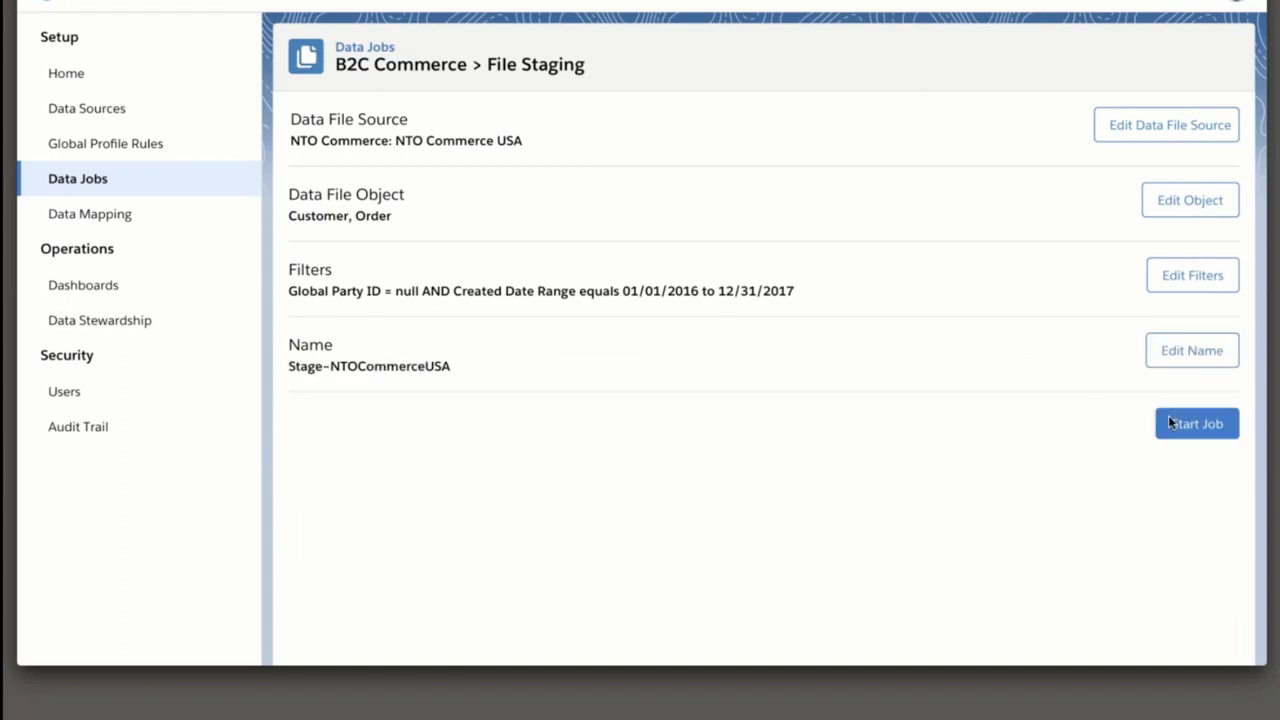
pyautogui.click(1168, 420)
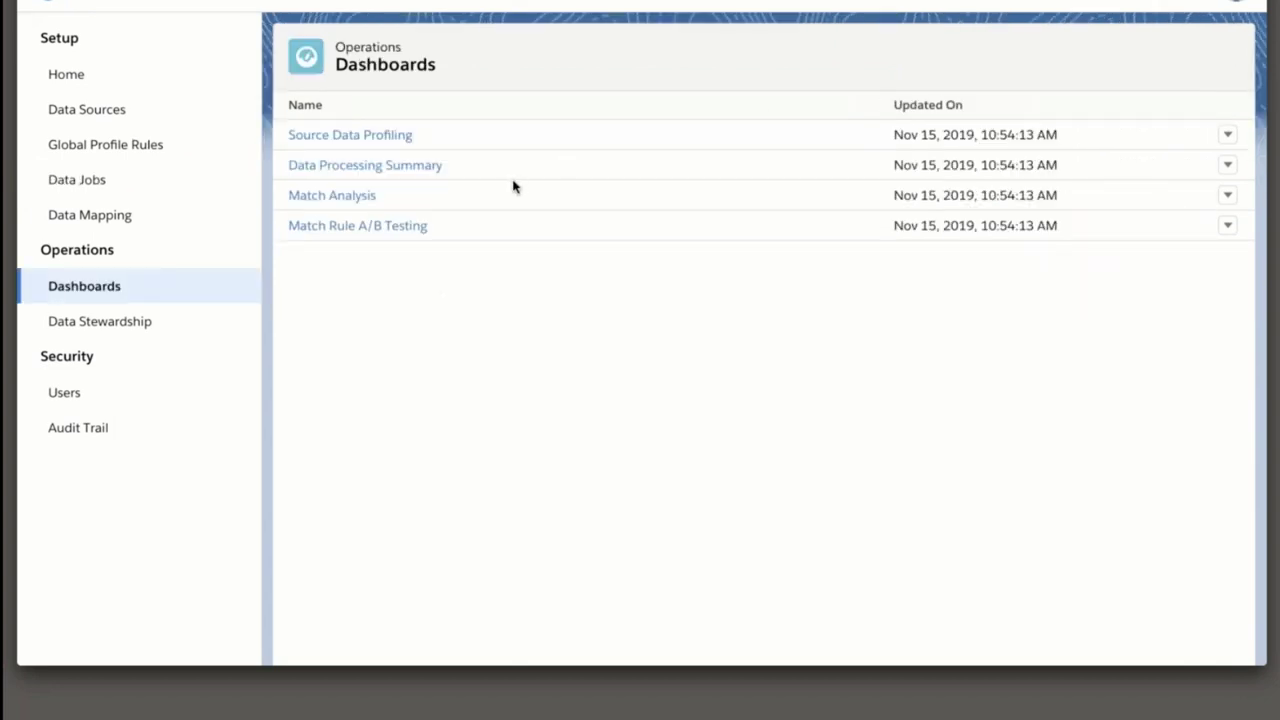
# Check the Data Processing Summary dashboard (67.71% consolidation), then go to Data Stewardship.
pyautogui.click(381, 166)
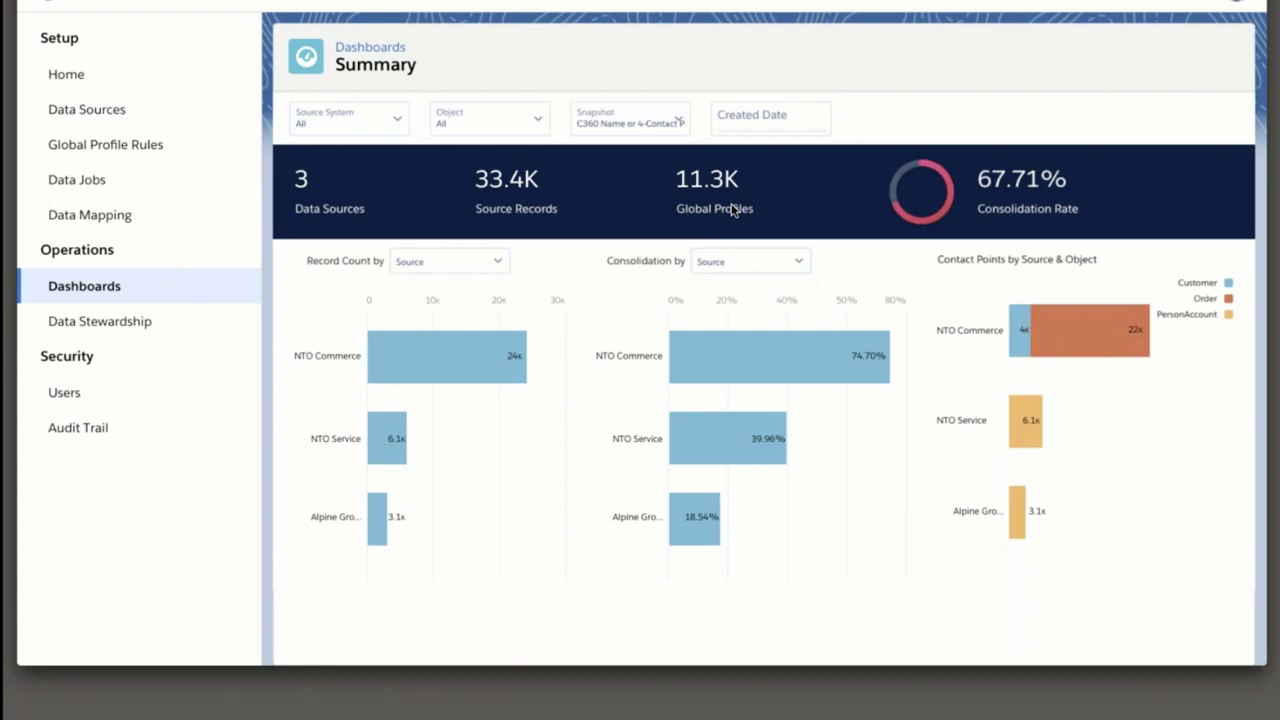
pyautogui.click(134, 328)
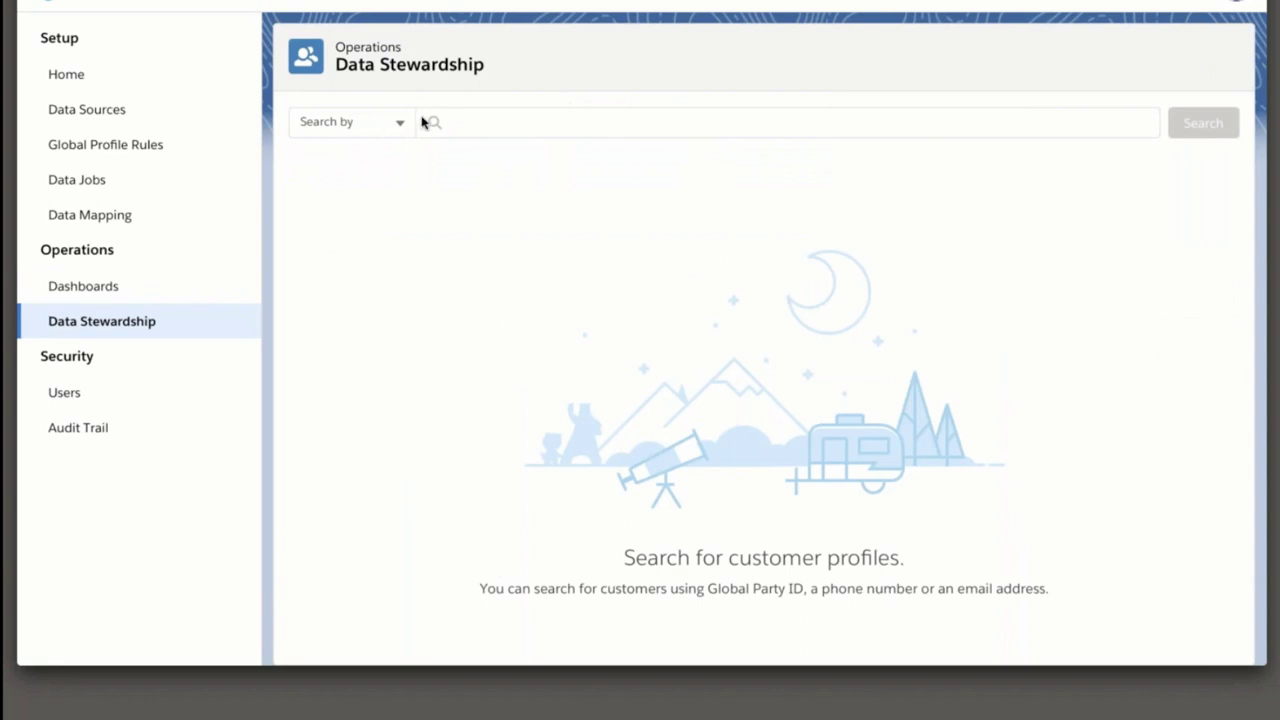
# Search customer profiles by the customer's e-mail address and open the first matching profile.
pyautogui.click(387, 128)
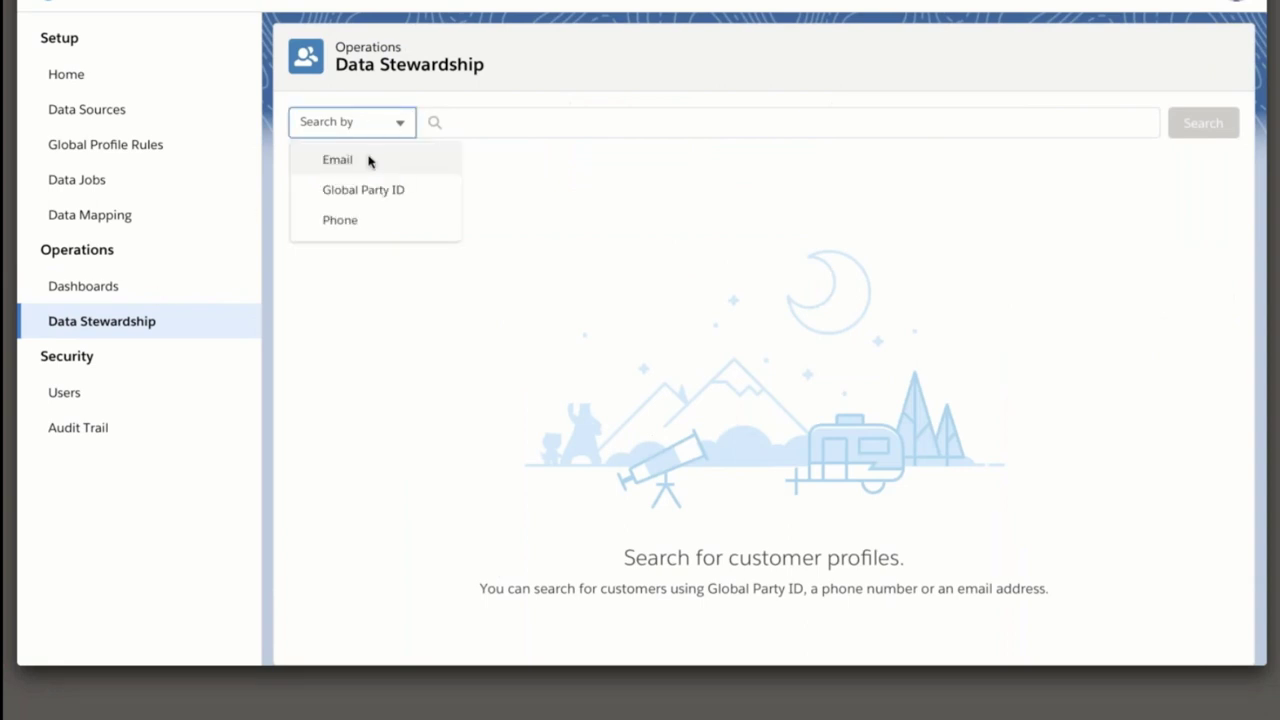
pyautogui.click(369, 162)
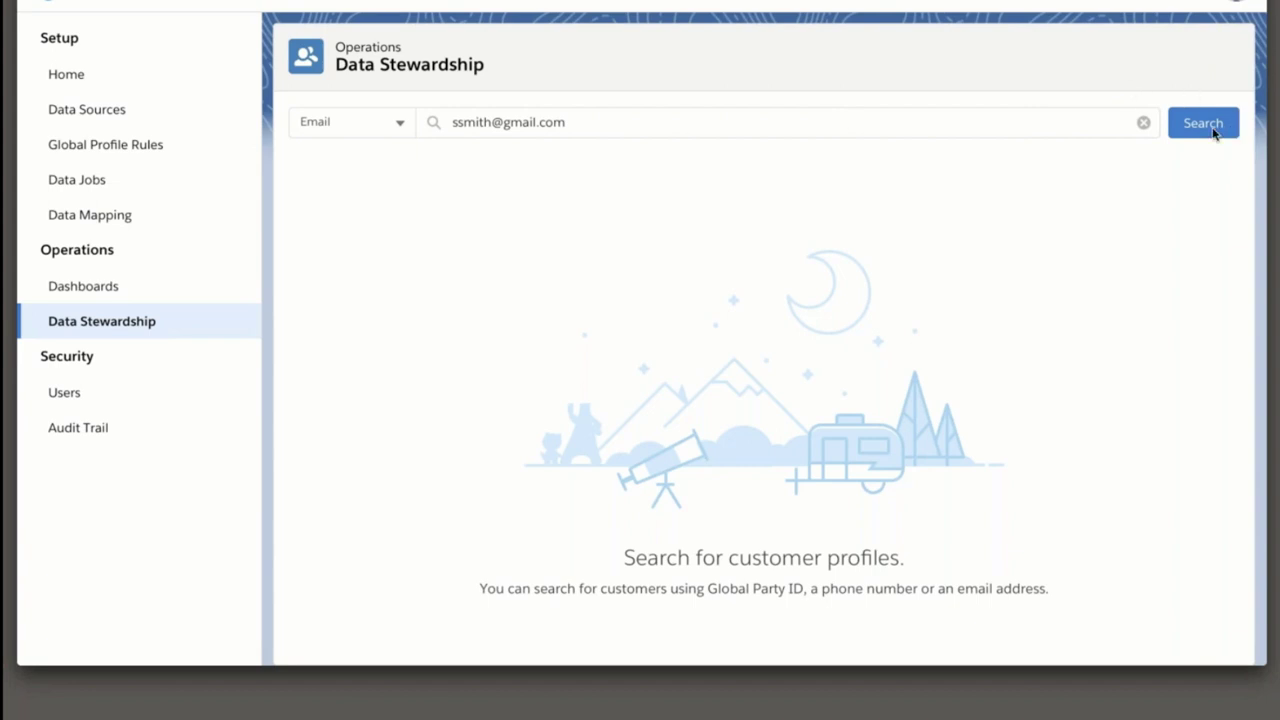
pyautogui.click(1210, 130)
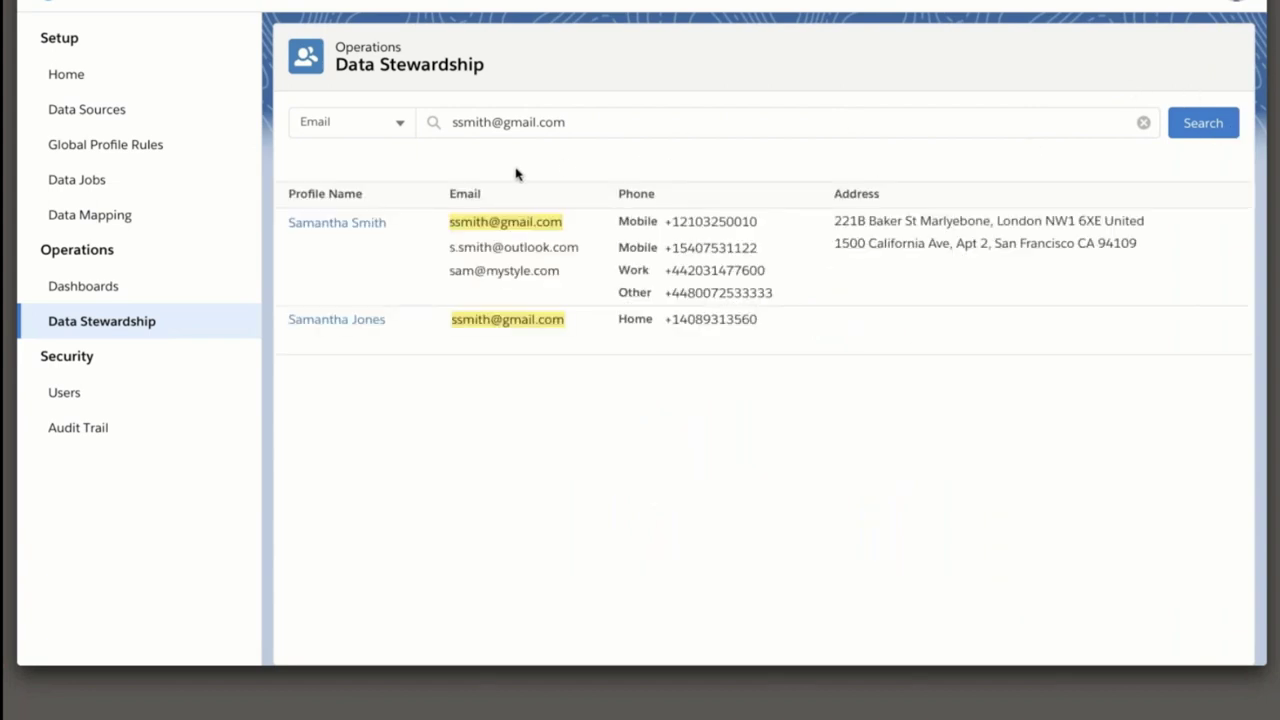
pyautogui.click(358, 223)
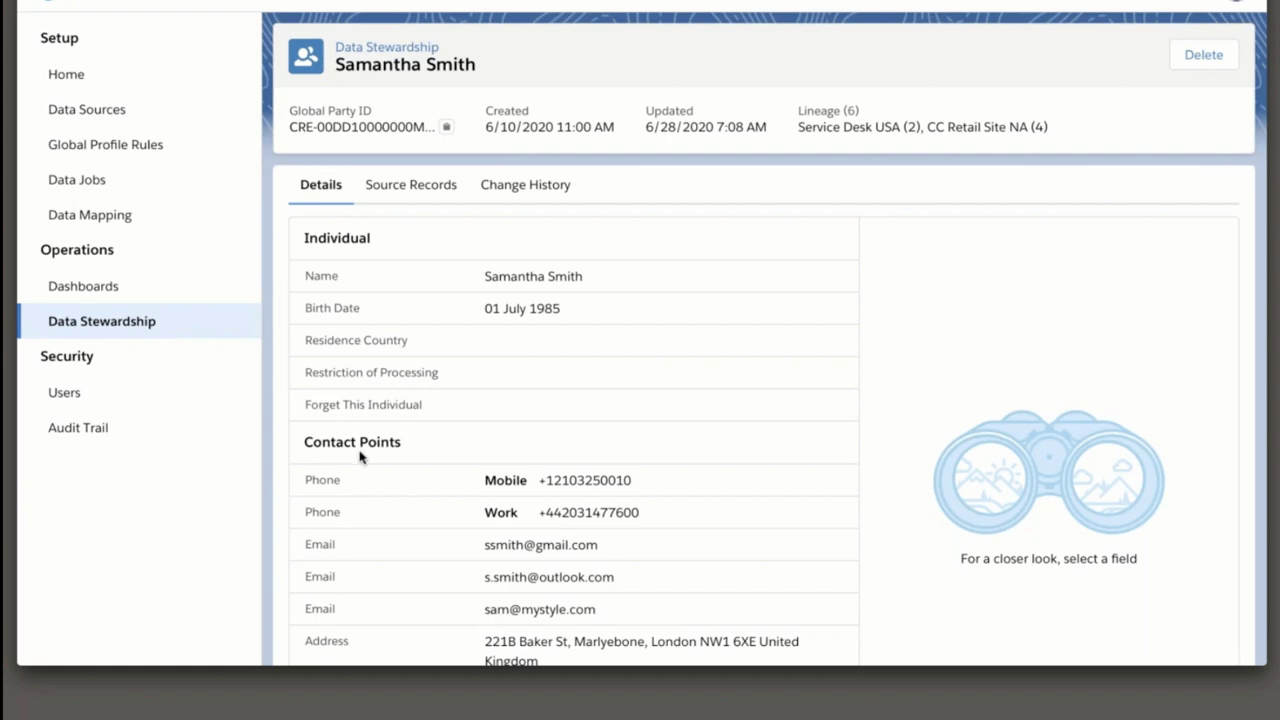
# Review the source records the unified customer profile was built from.
pyautogui.click(425, 190)
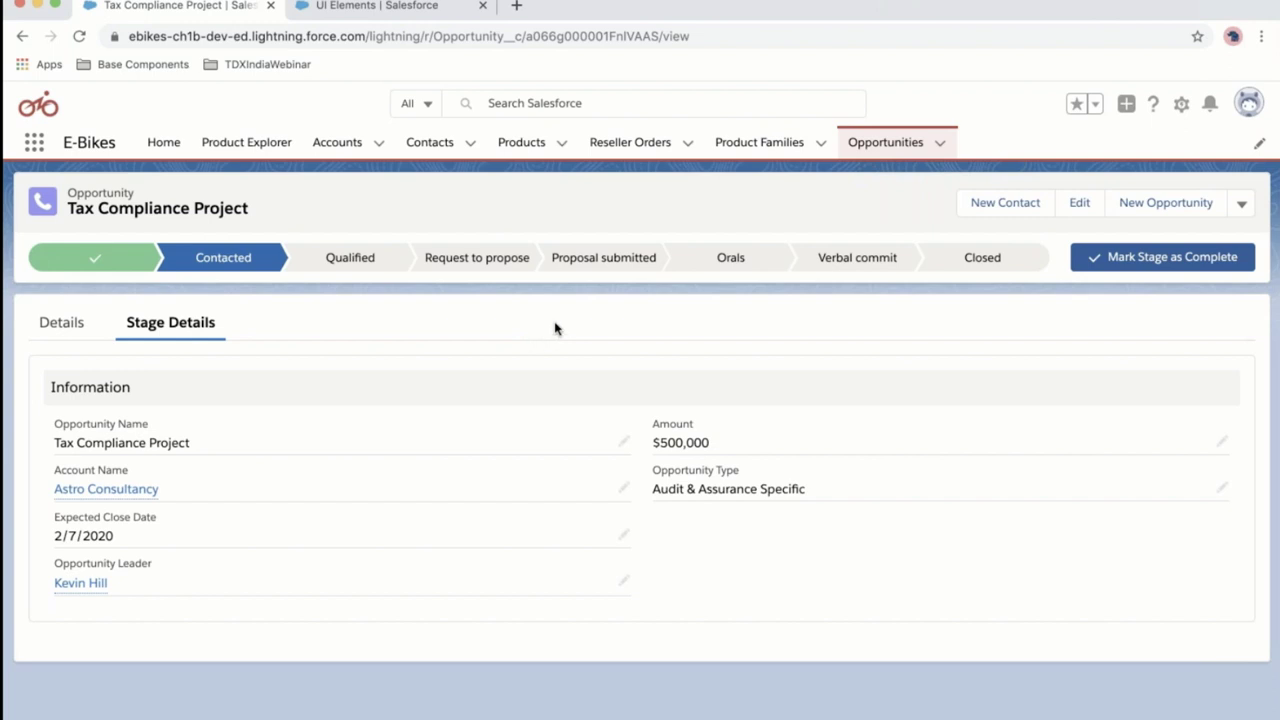
# Open the Opportunity Record Page in Lightning App Builder with Edit Page.
pyautogui.click(1181, 105)
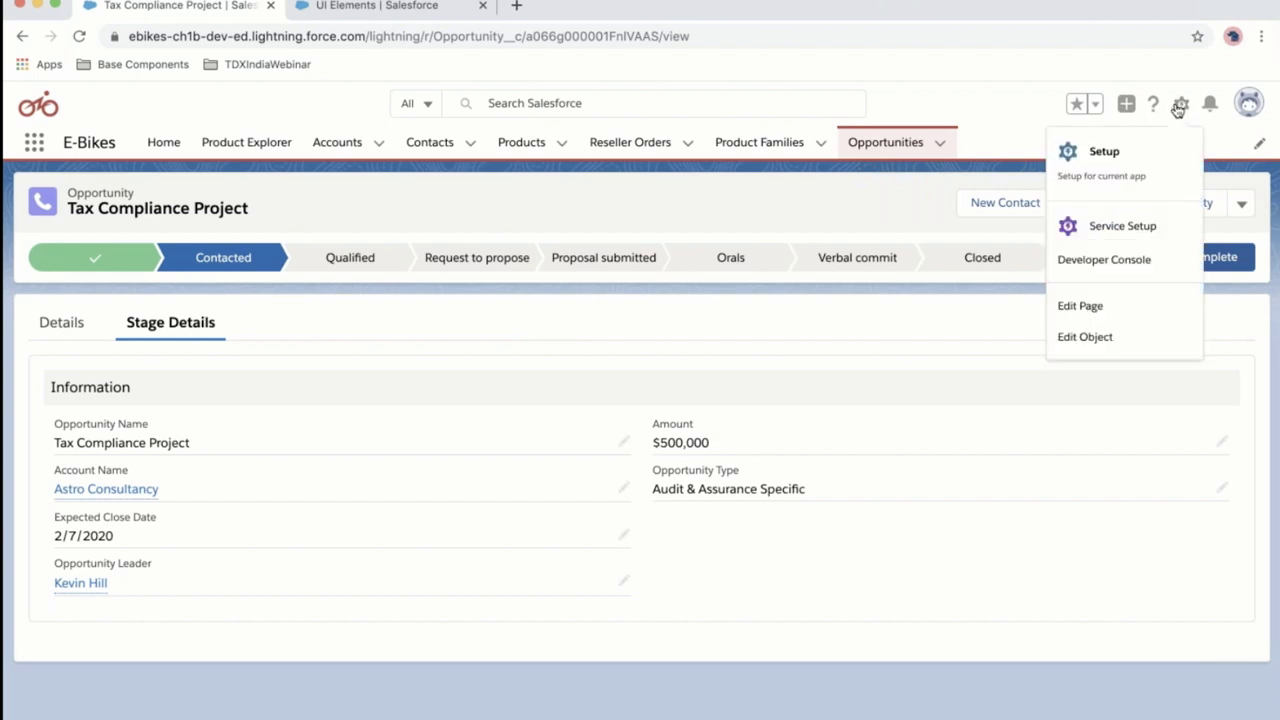
pyautogui.click(1088, 308)
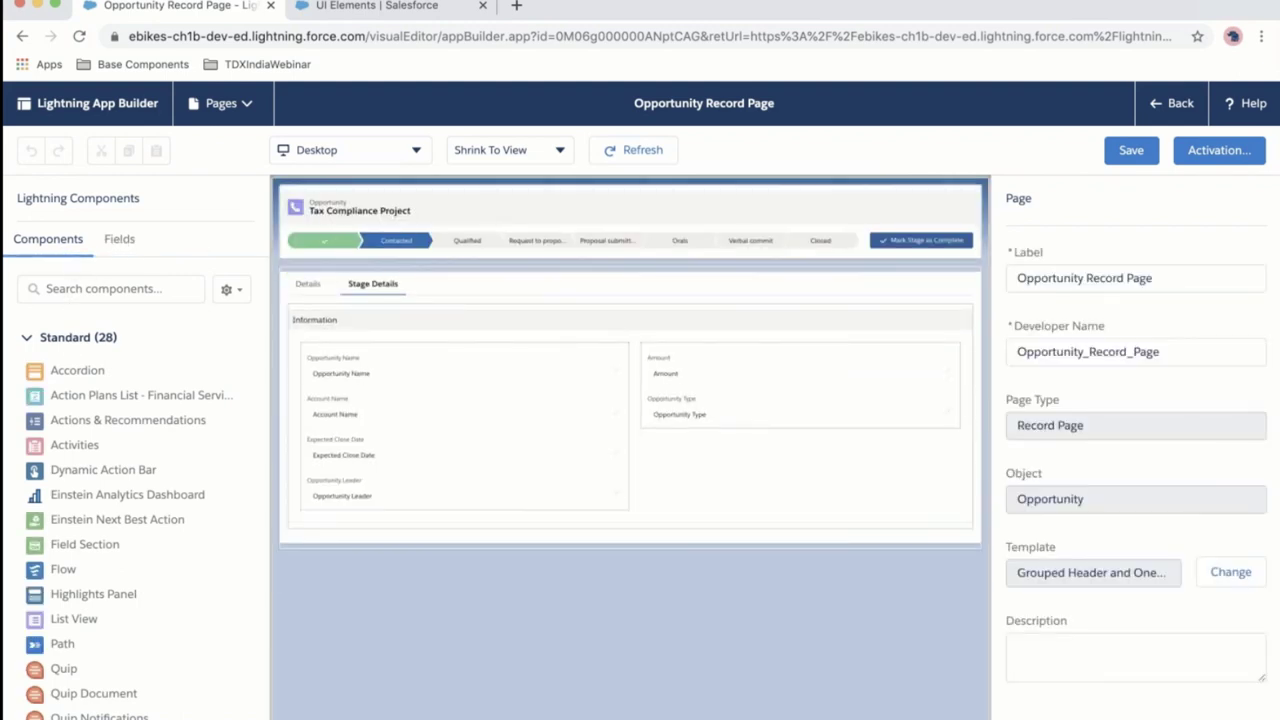
# Place the Proposal required? field below Opportunity Type in the Information section's right column.
pyautogui.click(120, 242)
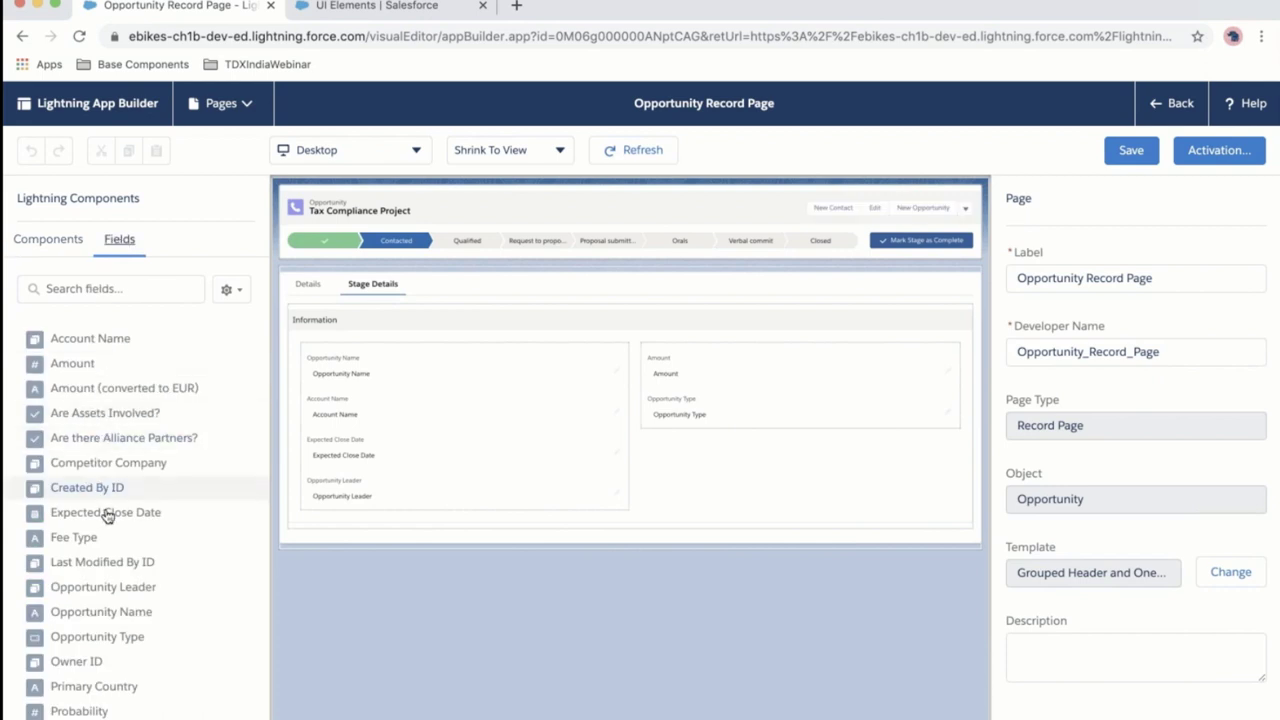
pyautogui.scroll(-5, 103, 627)
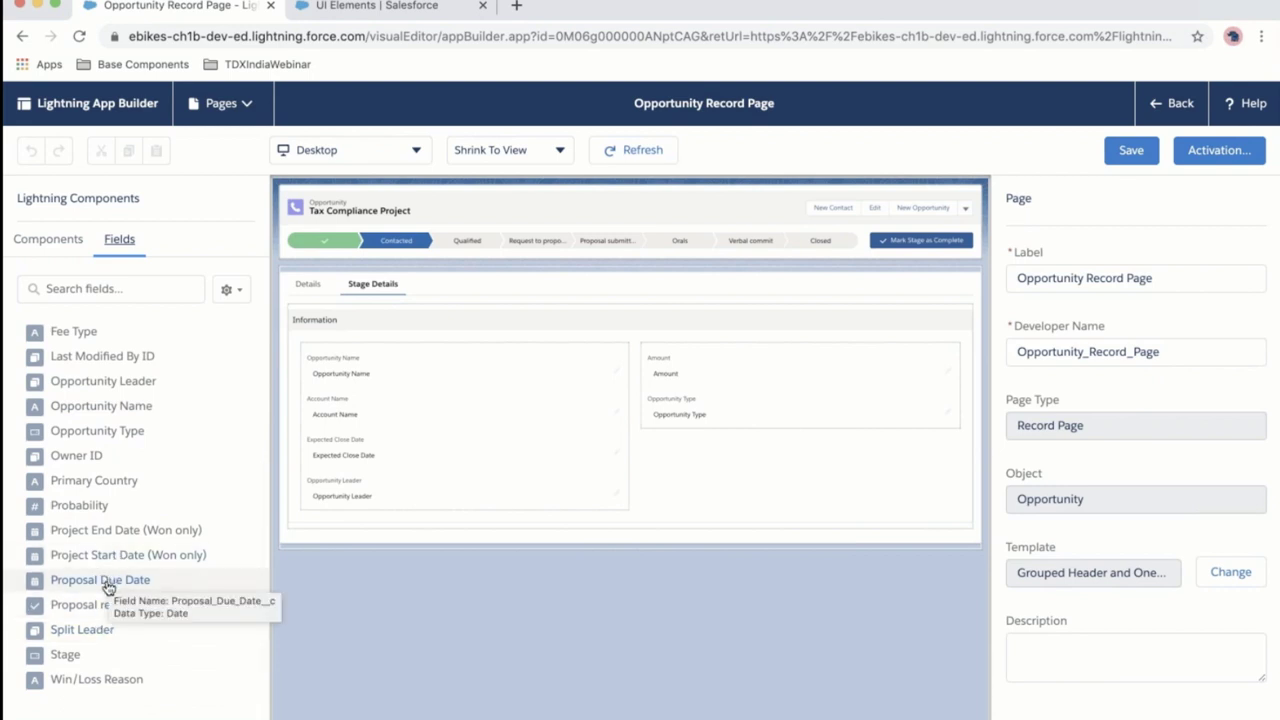
pyautogui.moveTo(106, 605); pyautogui.dragTo(703, 424)
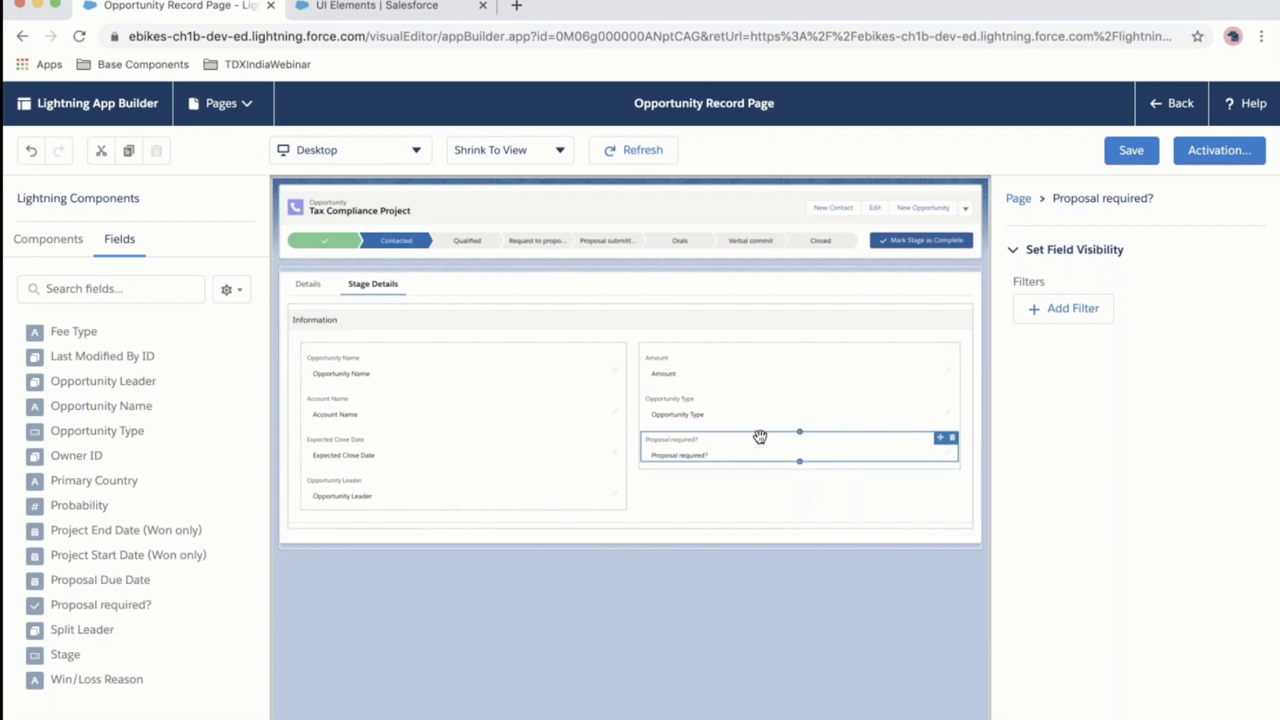
# Add a Stage equals Qualified visibility filter to Proposal required? and drag Proposal Due Date beneath it.
pyautogui.click(1057, 318)
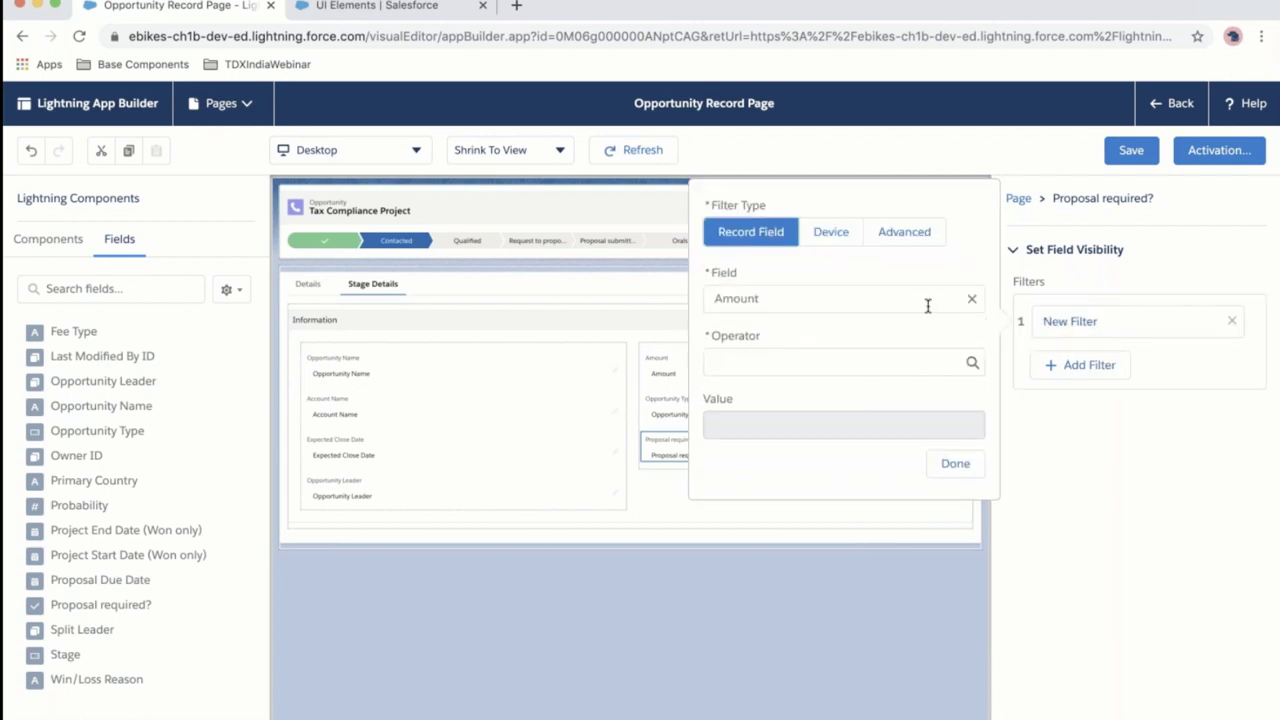
pyautogui.click(923, 300)
pyautogui.click(784, 641)
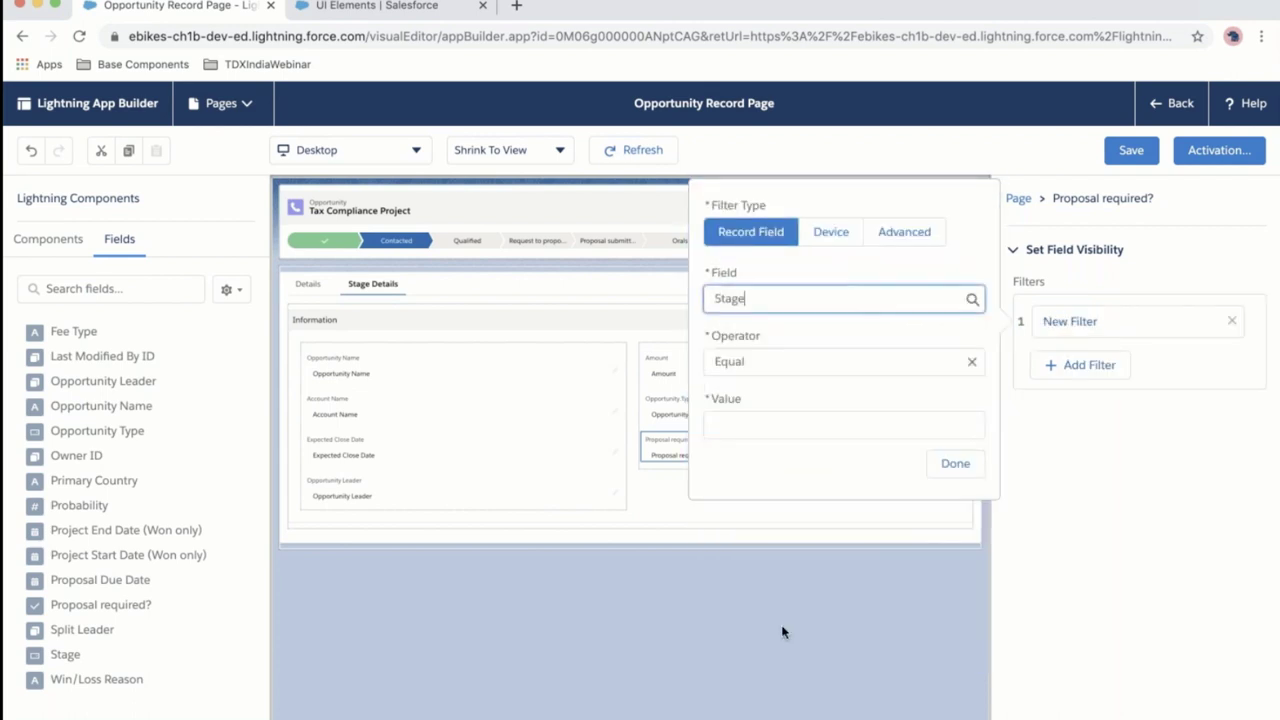
pyautogui.click(825, 420)
pyautogui.click(765, 521)
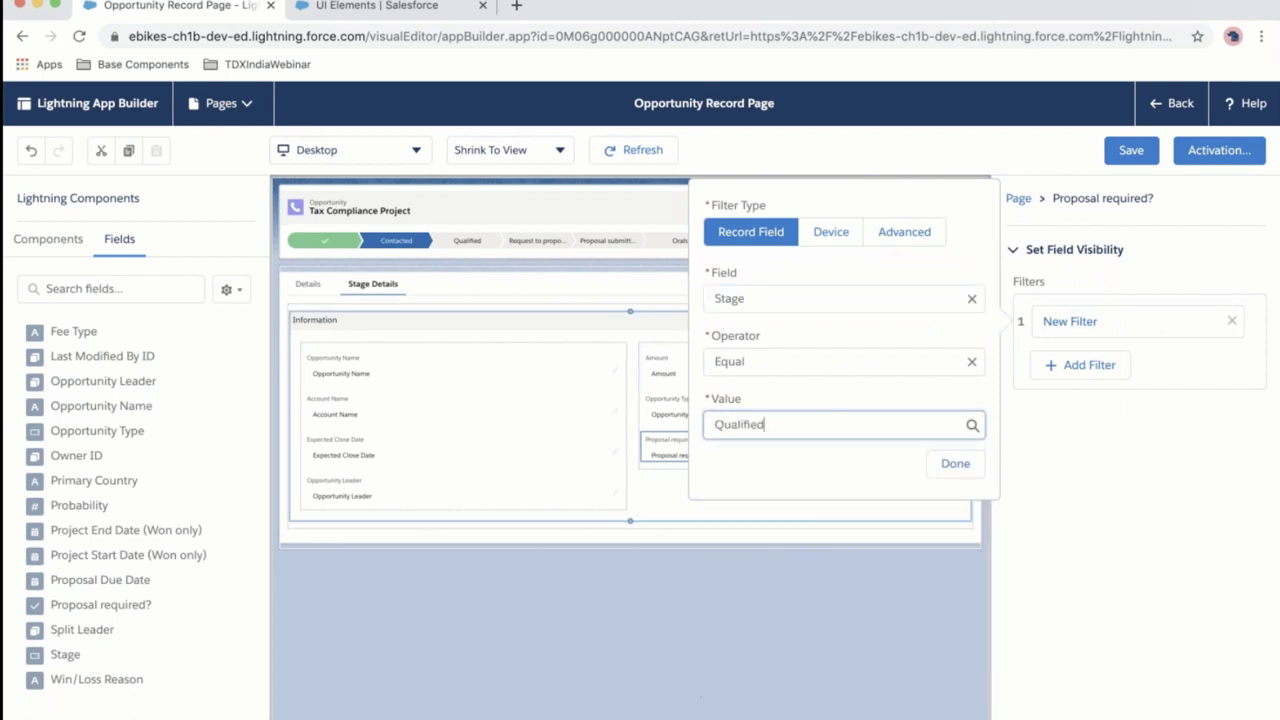
pyautogui.click(952, 463)
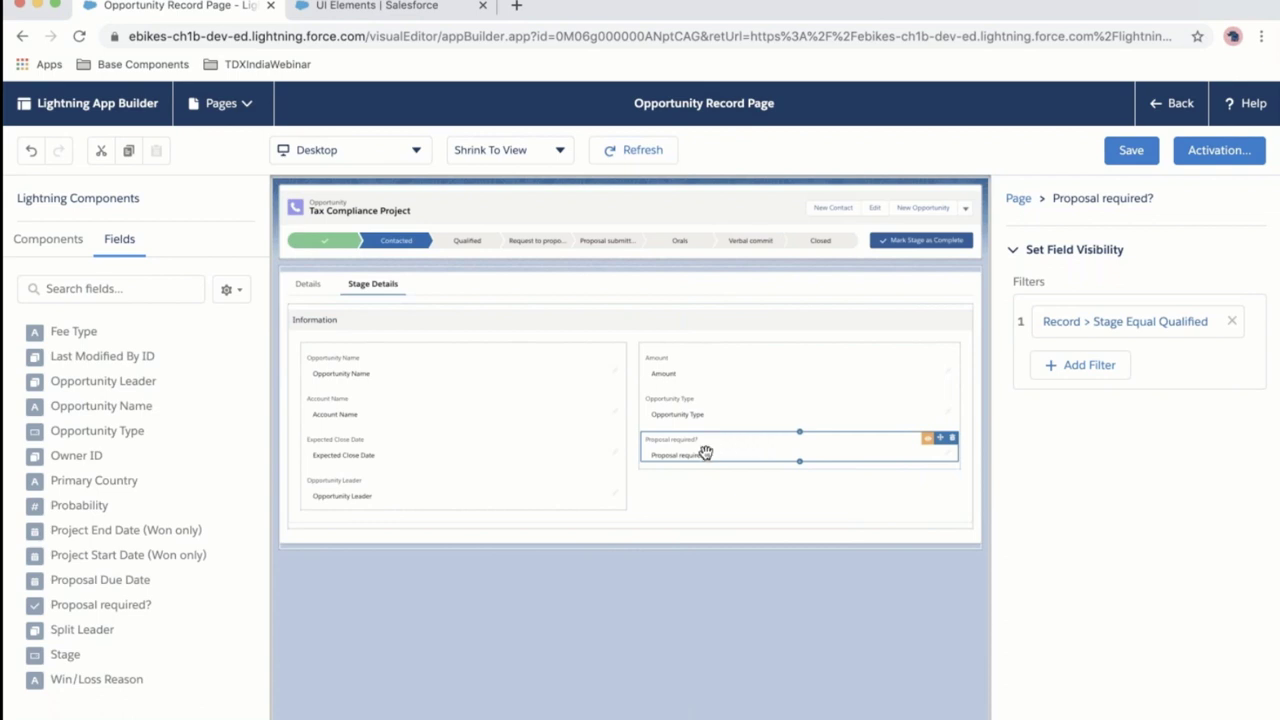
pyautogui.moveTo(103, 592); pyautogui.dragTo(690, 470)
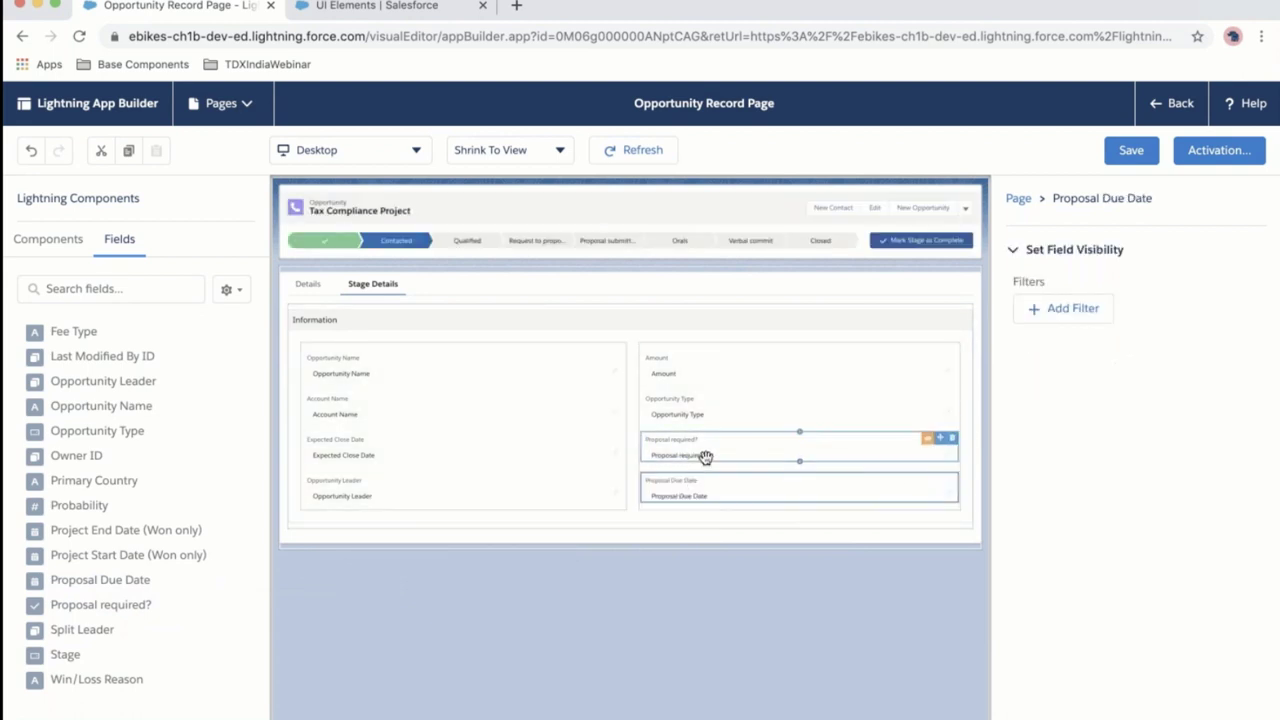
# Give Proposal Due Date a Proposal required? equals True filter, save the page, and return to the record.
pyautogui.click(1066, 312)
pyautogui.click(926, 284)
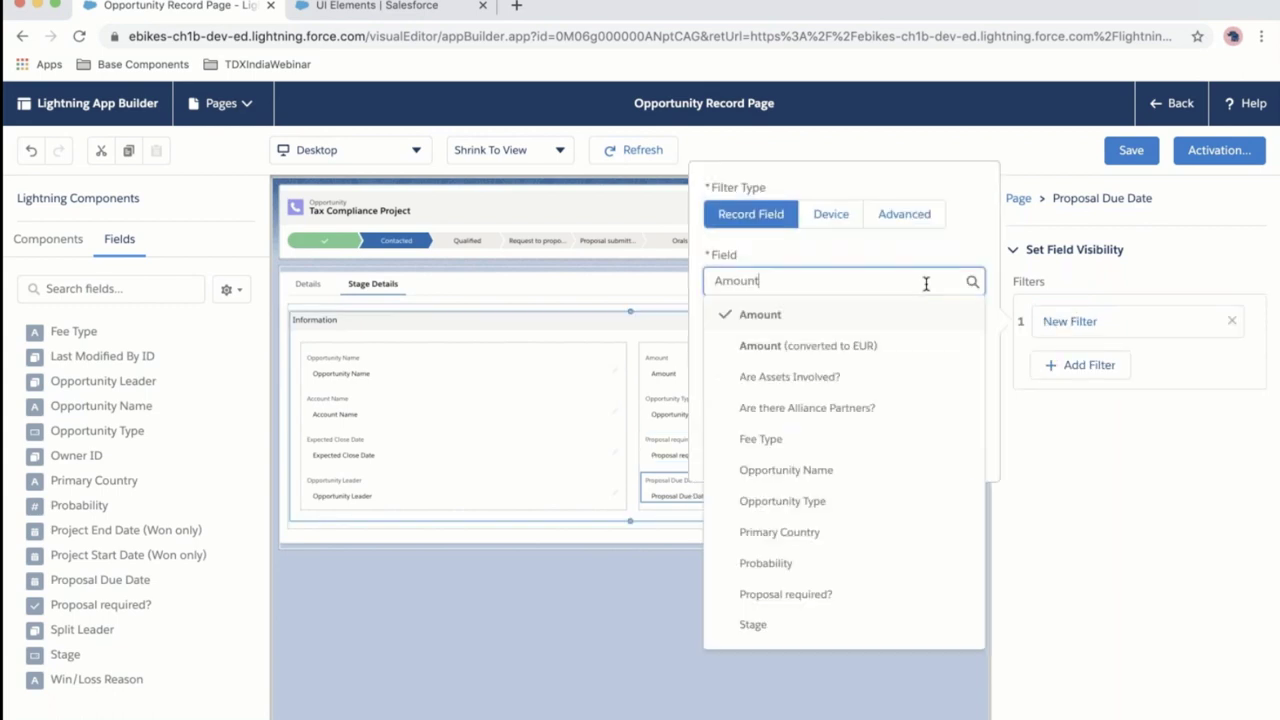
pyautogui.click(817, 594)
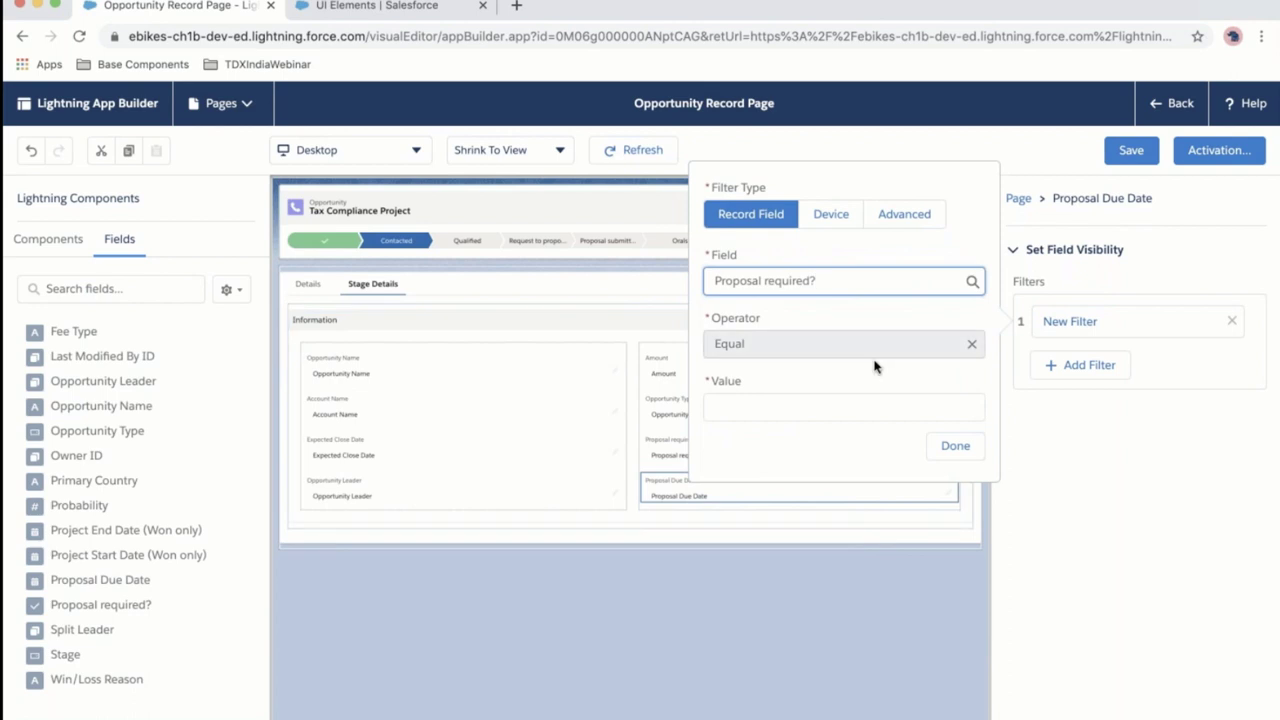
pyautogui.click(848, 411)
pyautogui.click(847, 437)
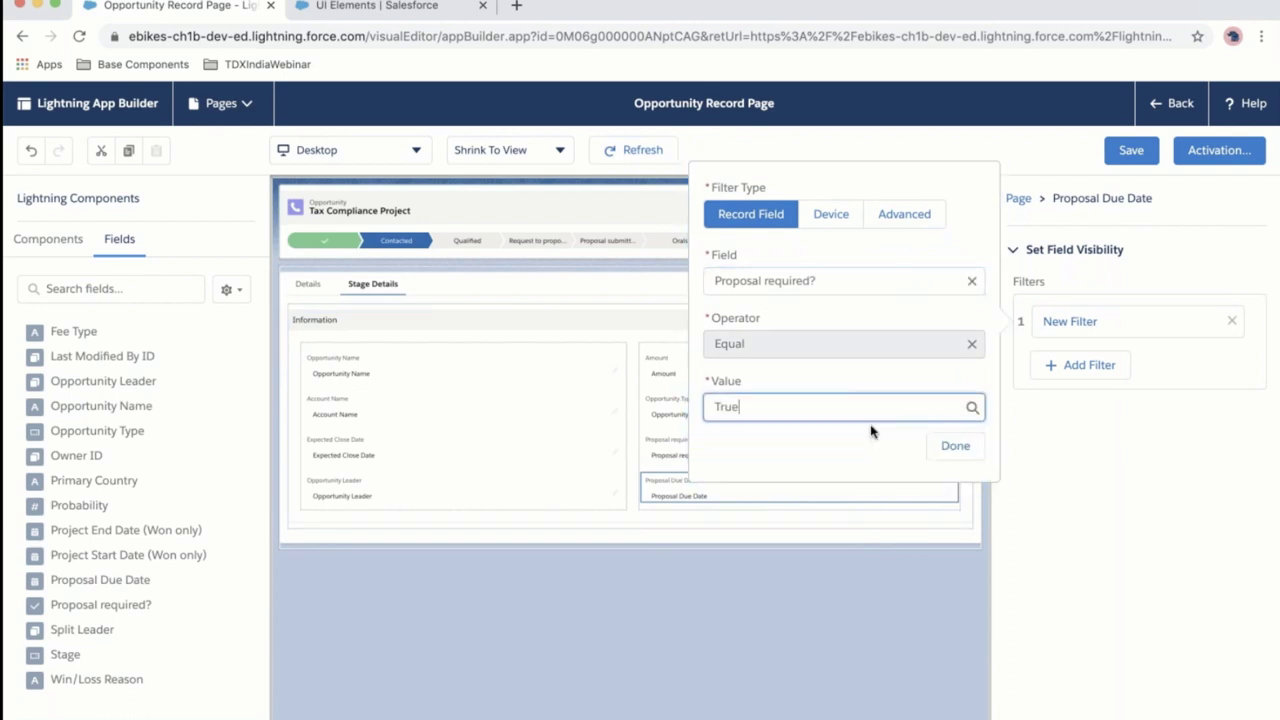
pyautogui.click(960, 448)
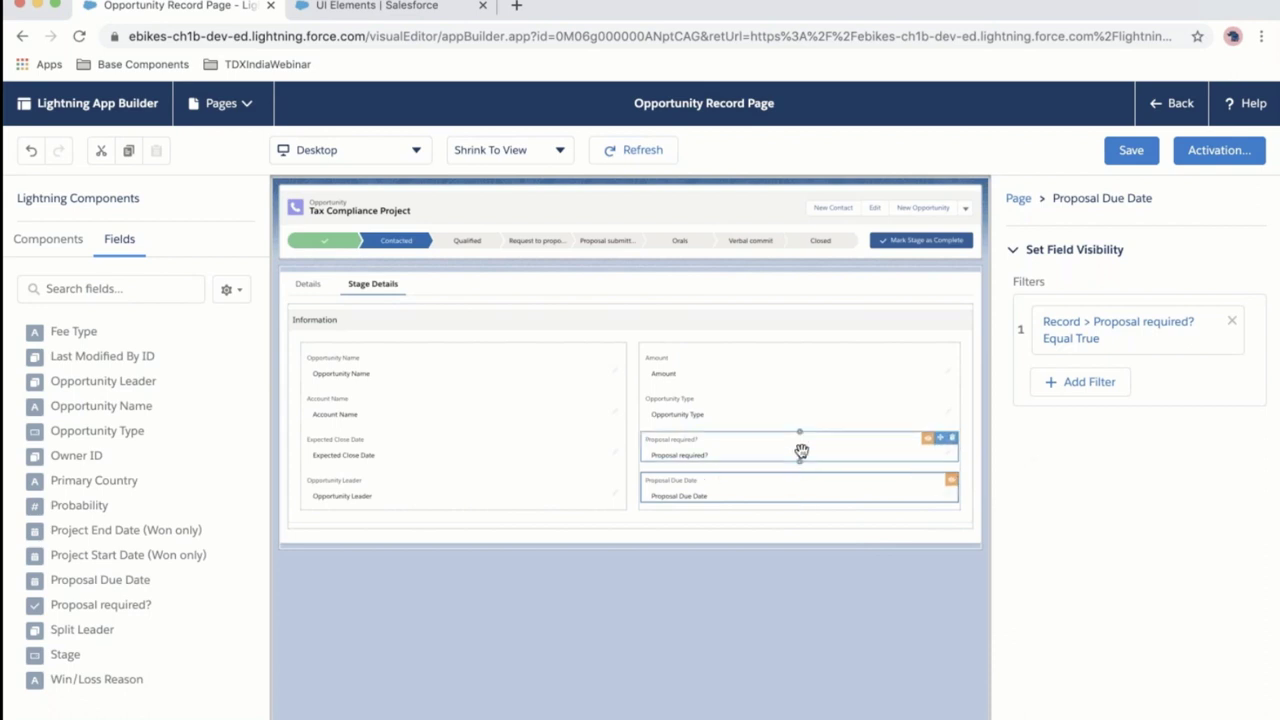
pyautogui.click(1131, 150)
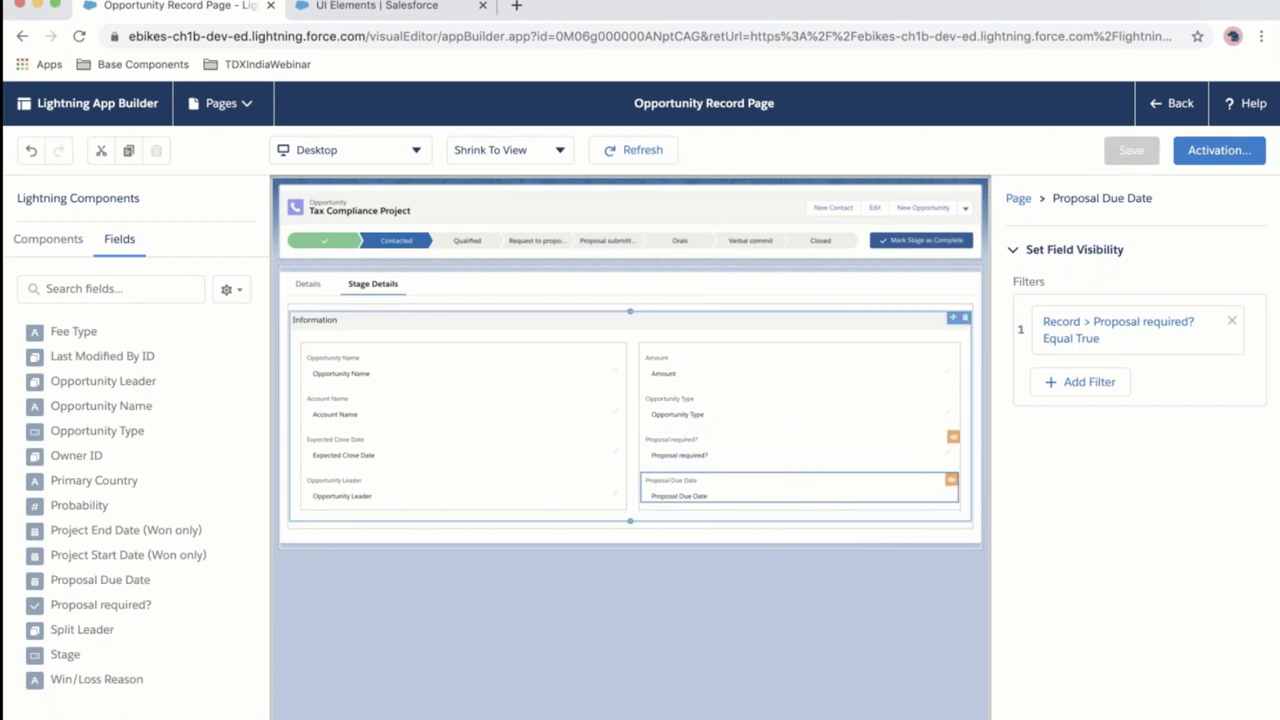
pyautogui.click(1170, 103)
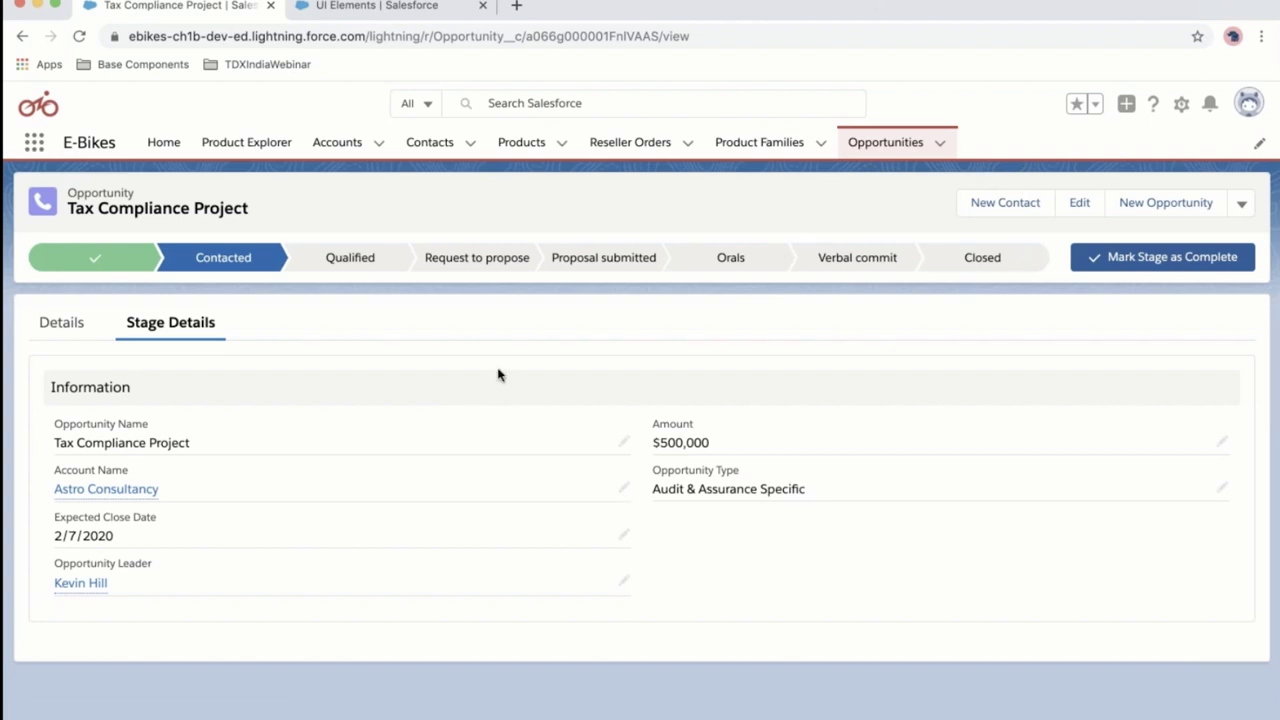
# Mark Qualified as the current stage, tick Proposal required?, and advance to the Lightning Web Components slide.
pyautogui.click(363, 268)
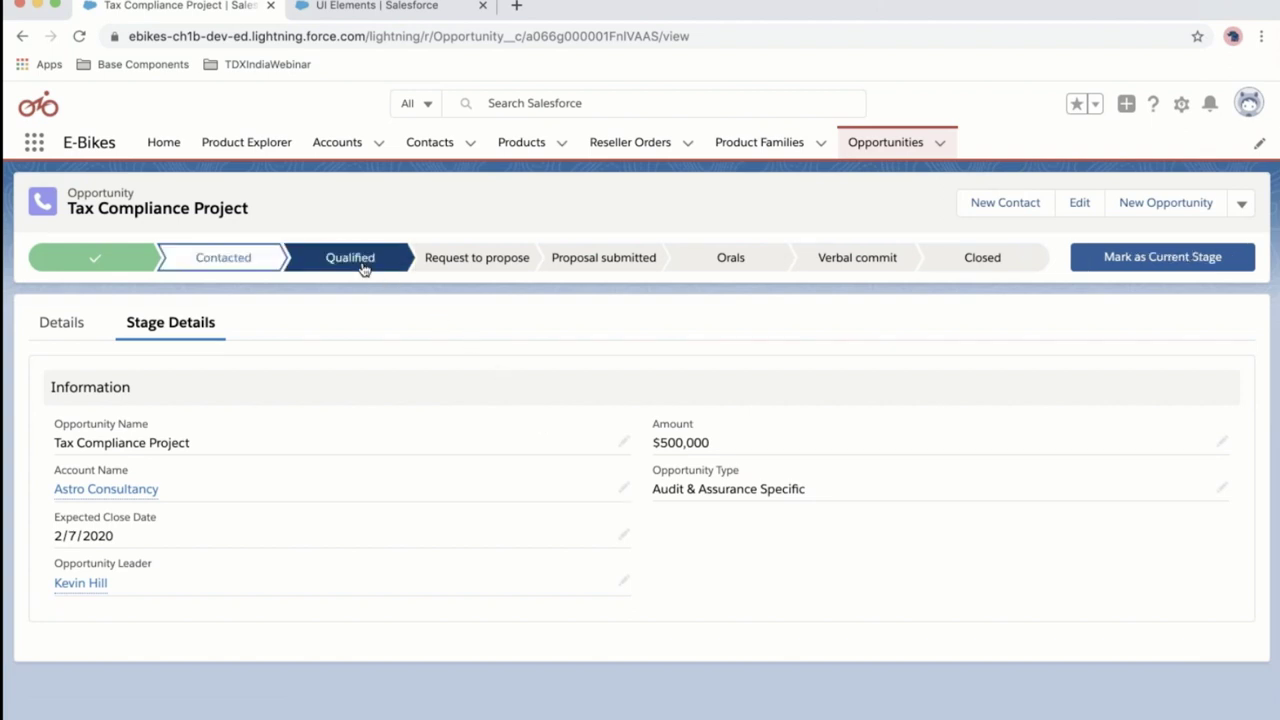
pyautogui.click(1178, 265)
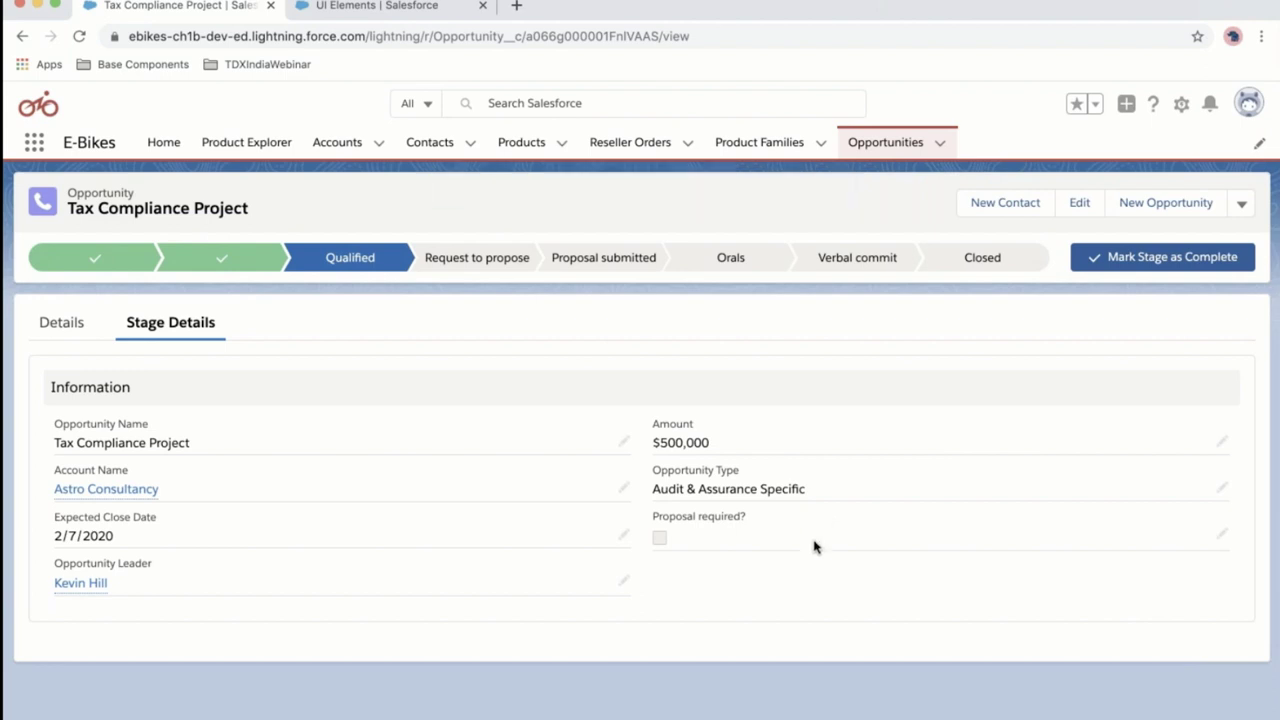
pyautogui.doubleClick(684, 541)
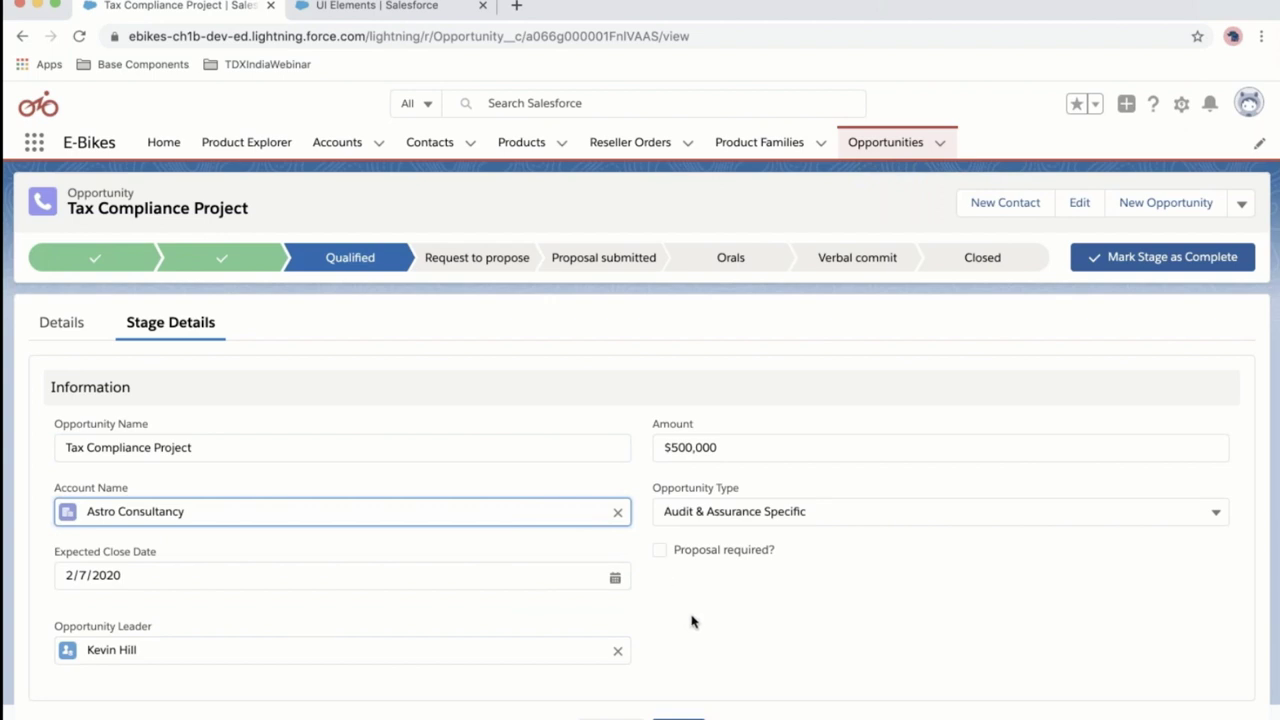
pyautogui.click(659, 551)
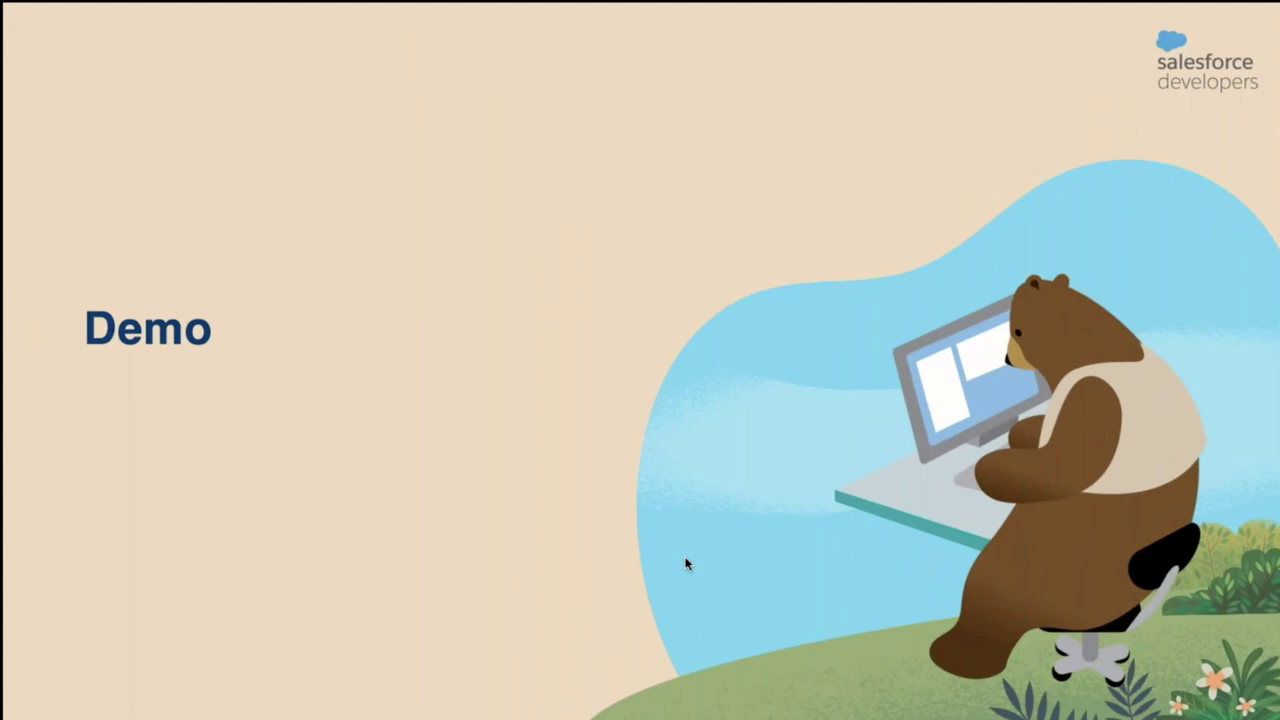
pyautogui.press('Right')
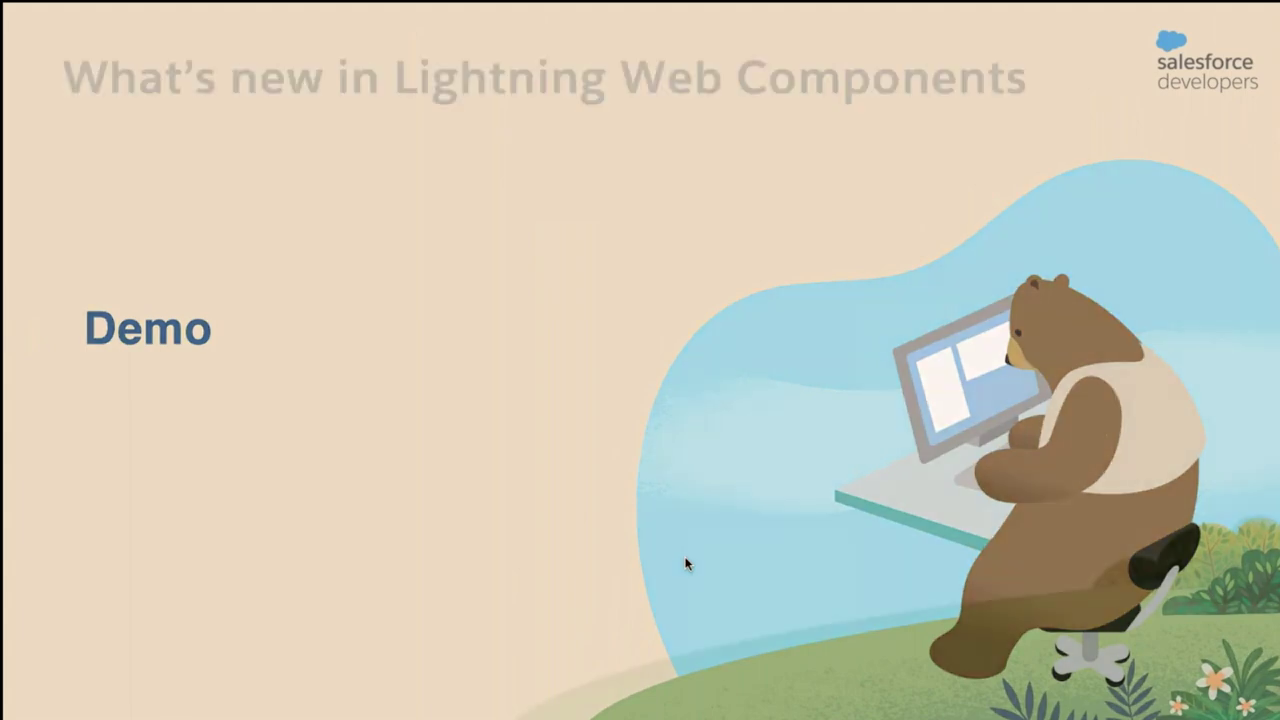